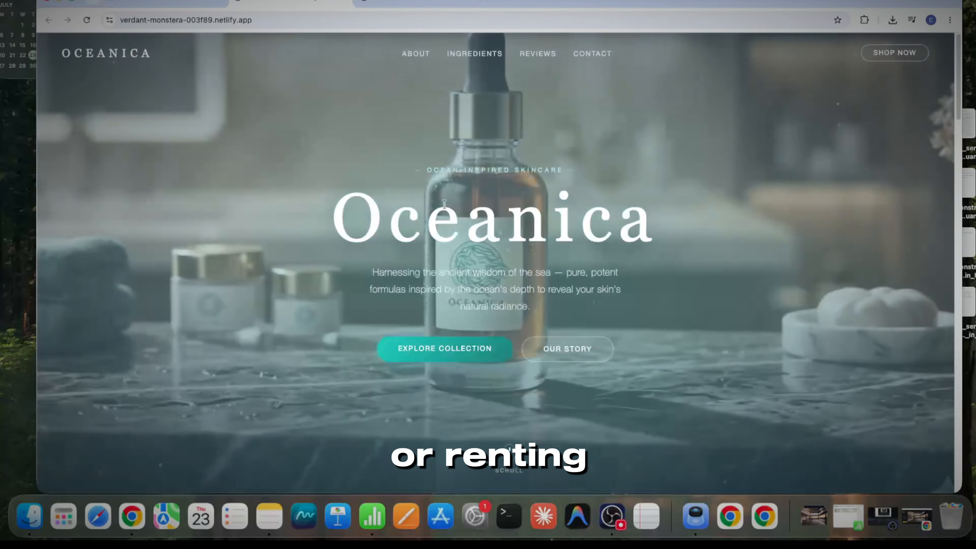
pyautogui.scroll(-5, 503, 365)
pyautogui.scroll(5, 505, 369)
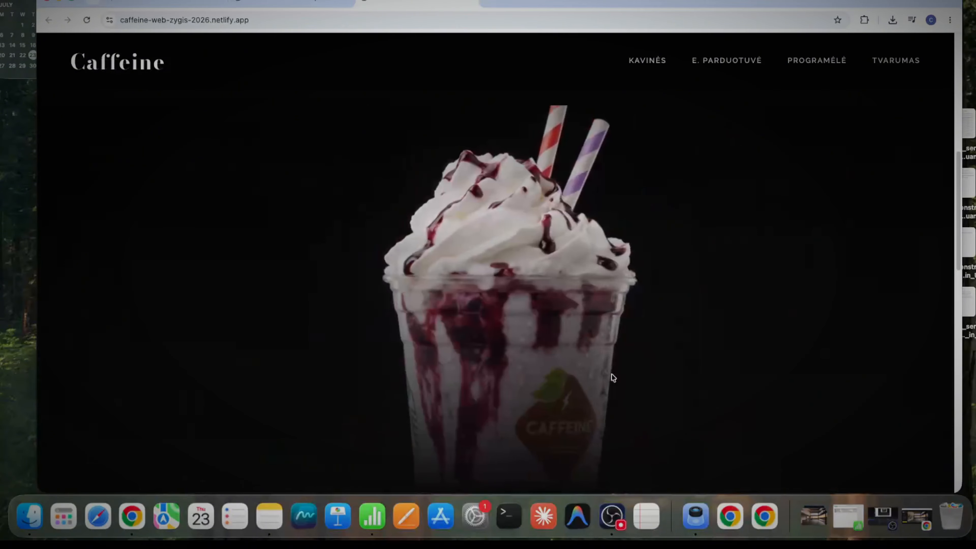
pyautogui.scroll(-15, 489, 338)
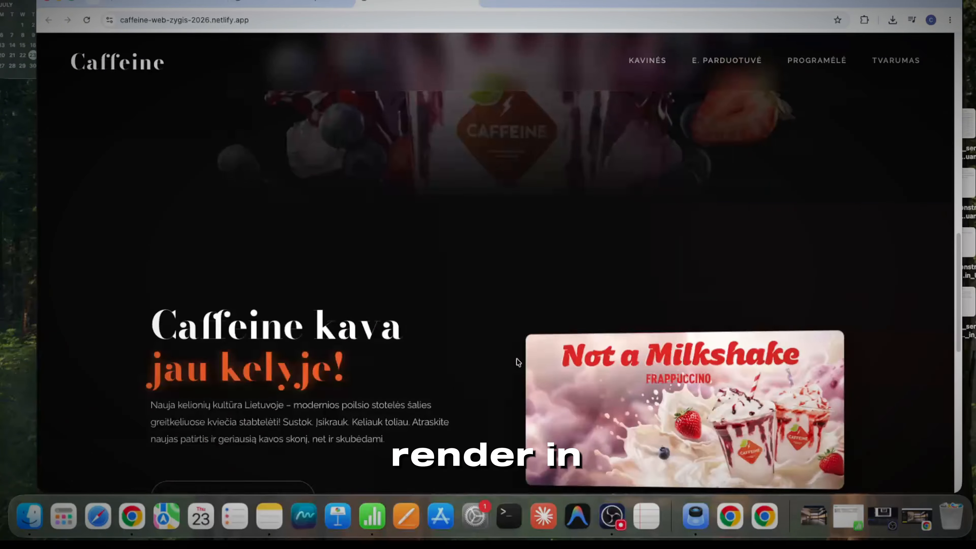
pyautogui.scroll(20, 484, 331)
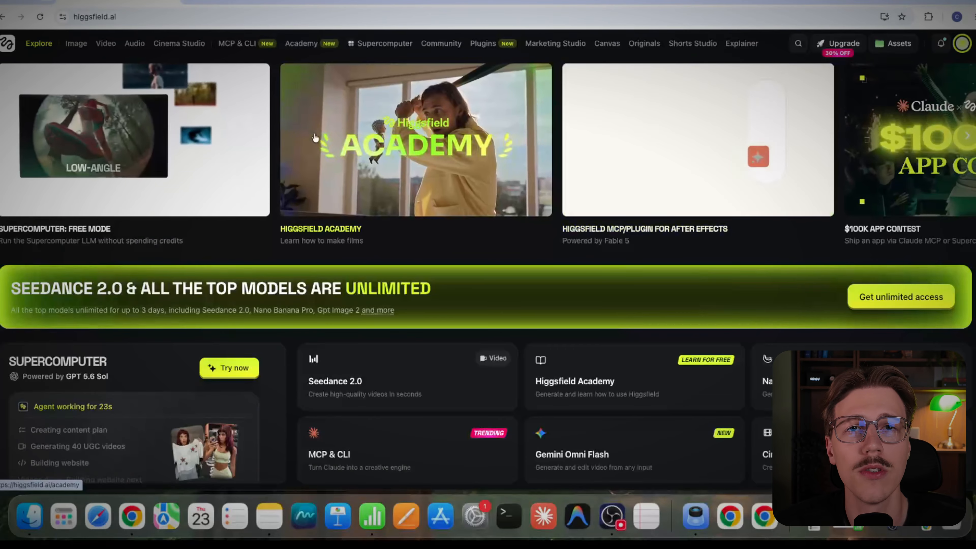
# Open the Nano Banana 2 image generator and paste the prompt for a cinematic modern luxury villa in the Hollywood Hills at golden hour sunset
pyautogui.moveTo(79, 47)
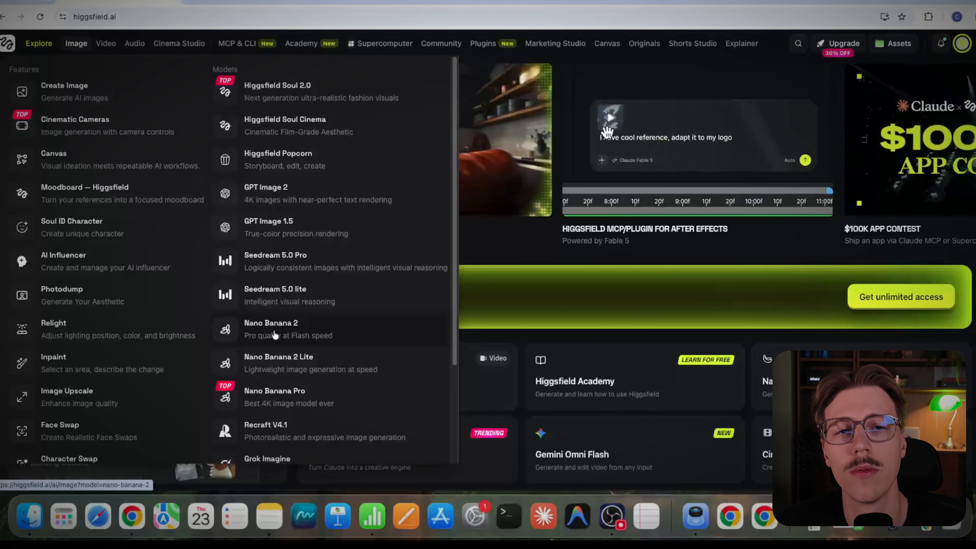
pyautogui.click(317, 339)
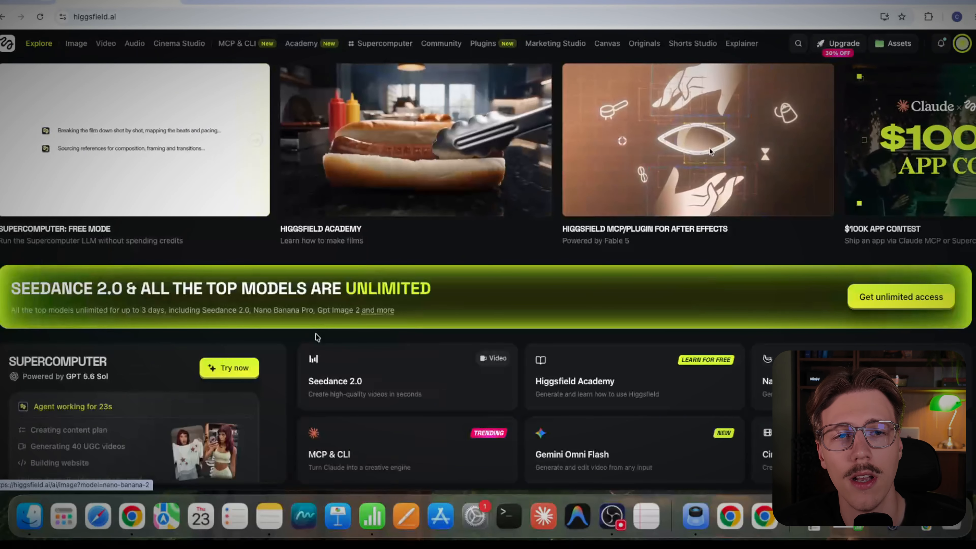
pyautogui.rightClick(266, 430)
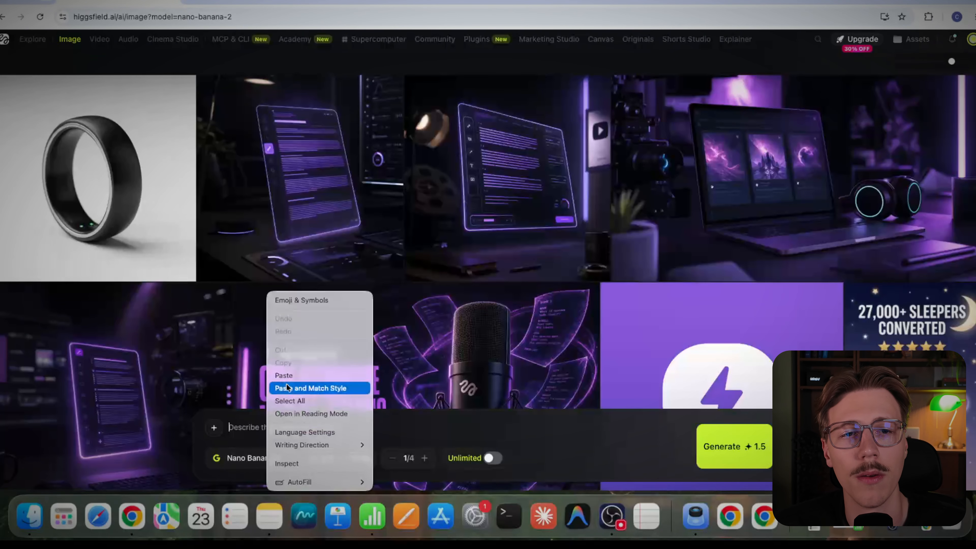
pyautogui.click(286, 373)
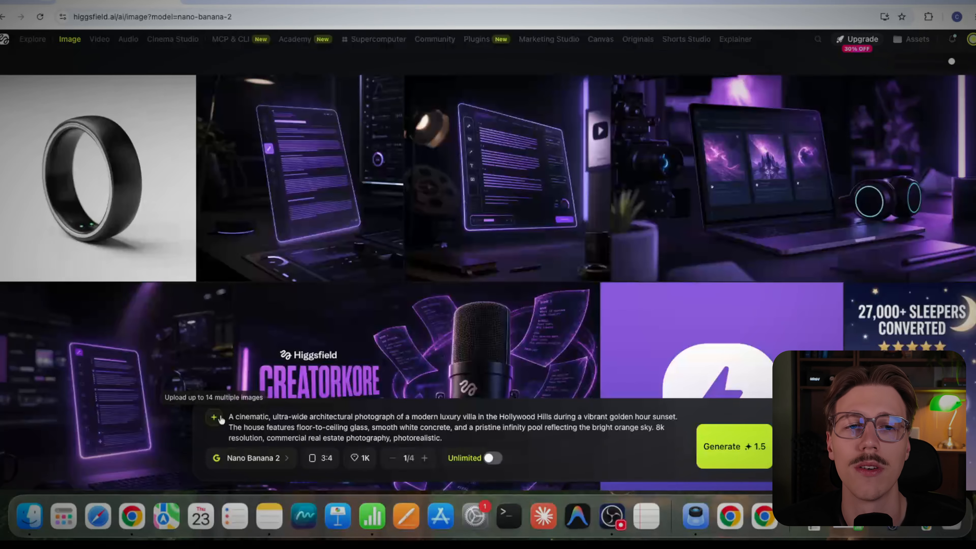
pyautogui.click(214, 418)
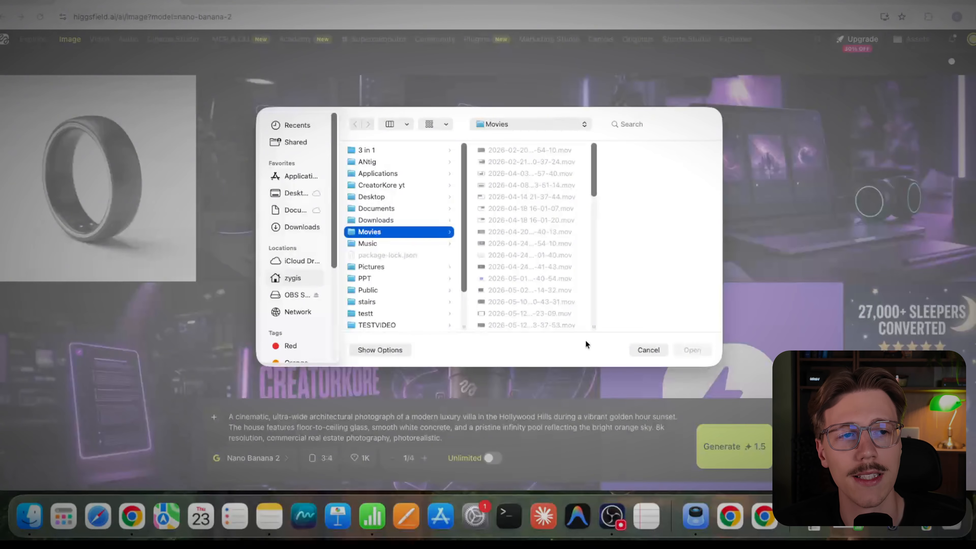
pyautogui.click(649, 350)
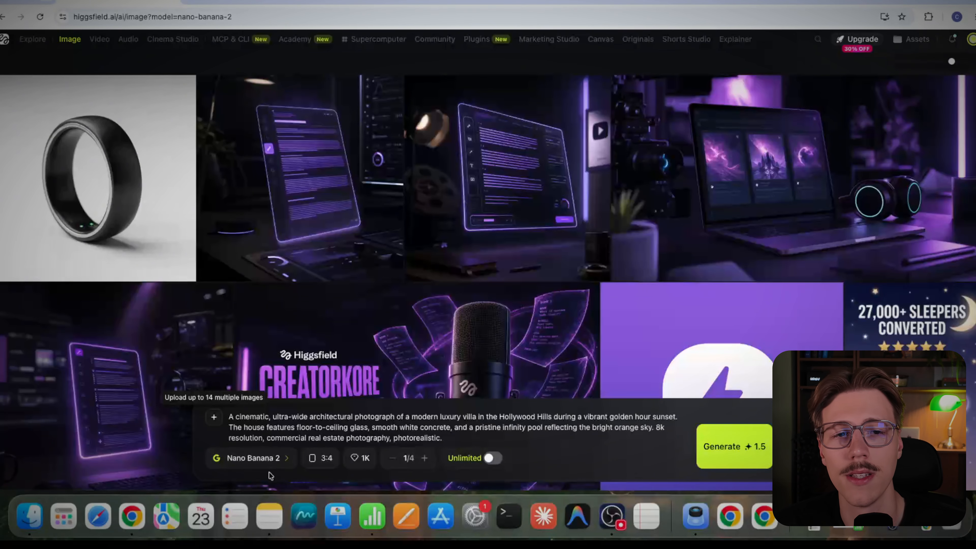
# Generate a batch of two 16:9 images at 2K quality and download the first sunset villa image
pyautogui.click(326, 458)
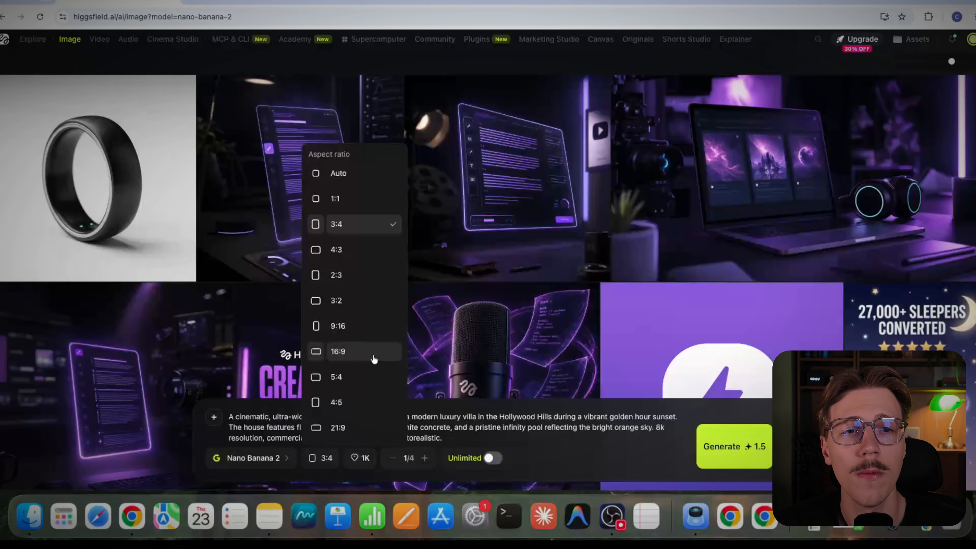
pyautogui.click(353, 360)
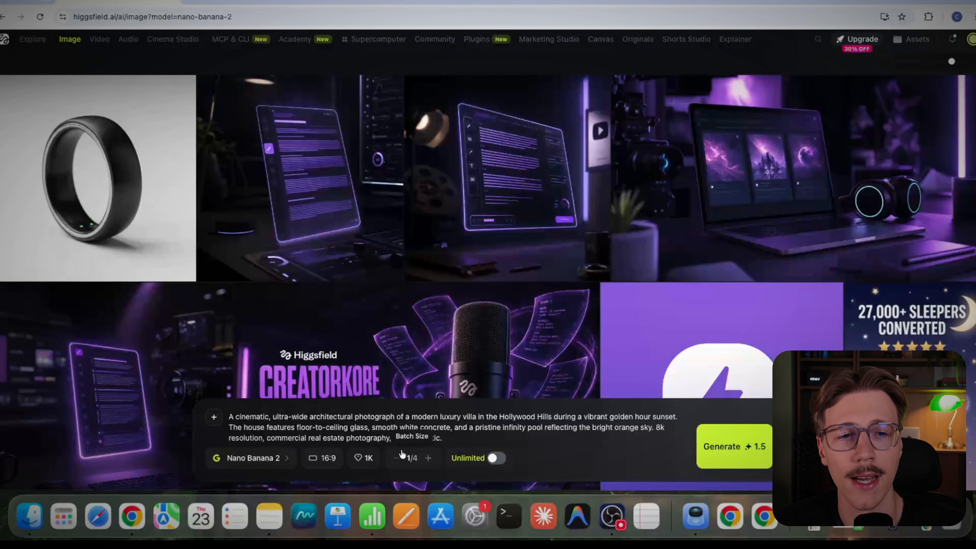
pyautogui.click(365, 458)
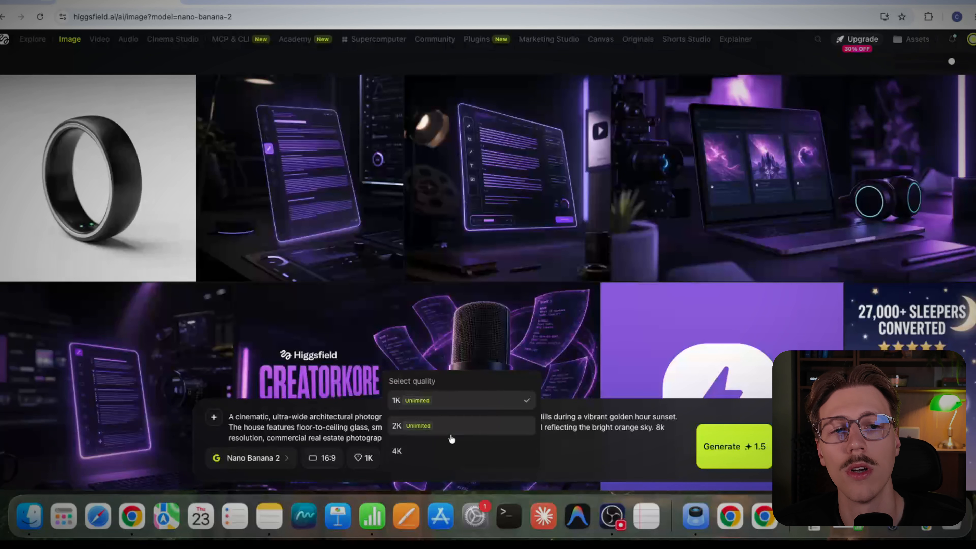
pyautogui.click(490, 430)
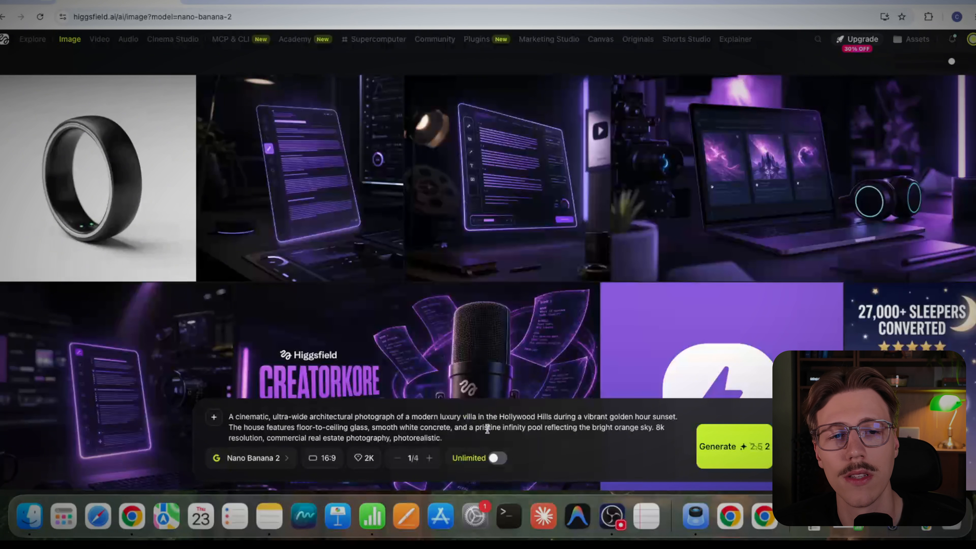
pyautogui.click(429, 458)
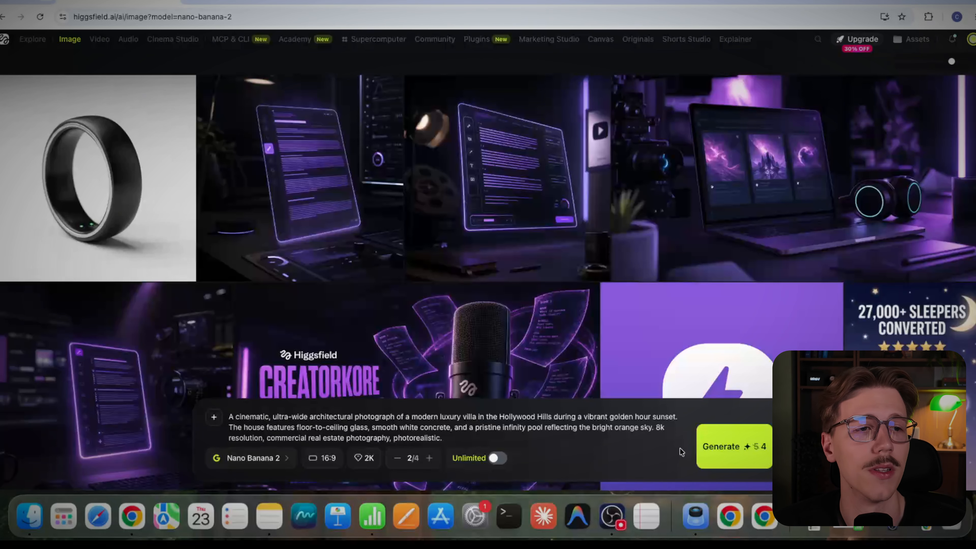
pyautogui.click(723, 447)
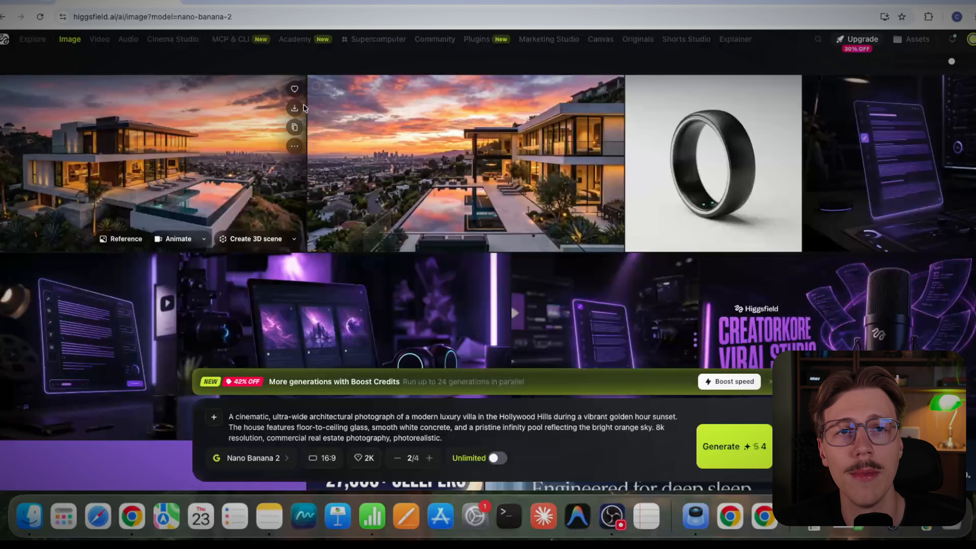
pyautogui.click(294, 108)
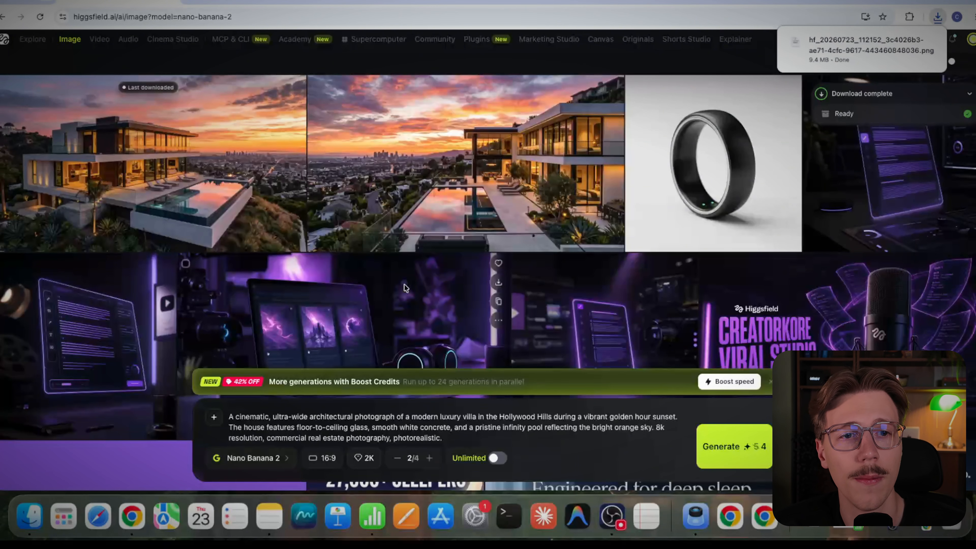
# Replace the prompt with the pasted edit turning the scene to moody midnight, with warm amber interior lights, blue underwater pool LEDs and rolling fog
pyautogui.moveTo(473, 436); pyautogui.dragTo(238, 416)
pyautogui.press('BackSpace')
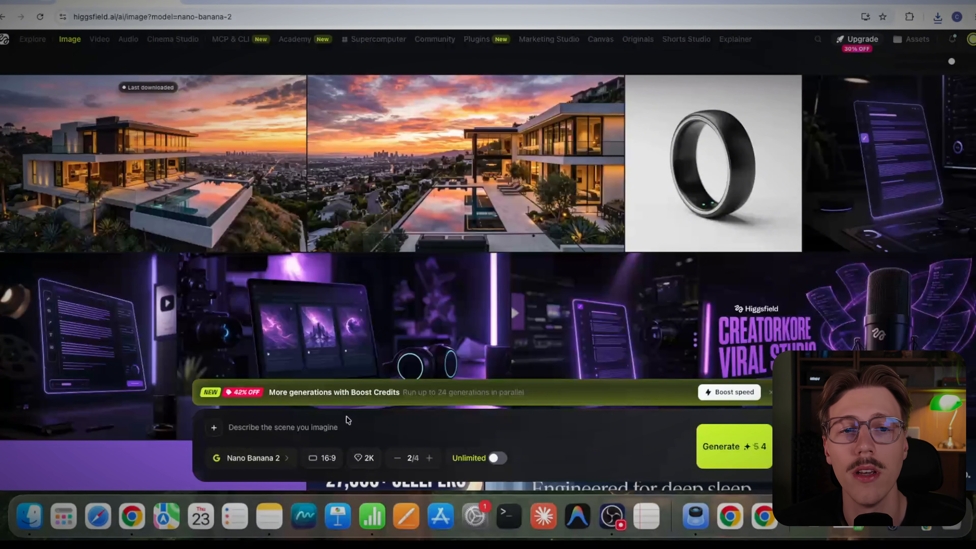
pyautogui.rightClick(265, 429)
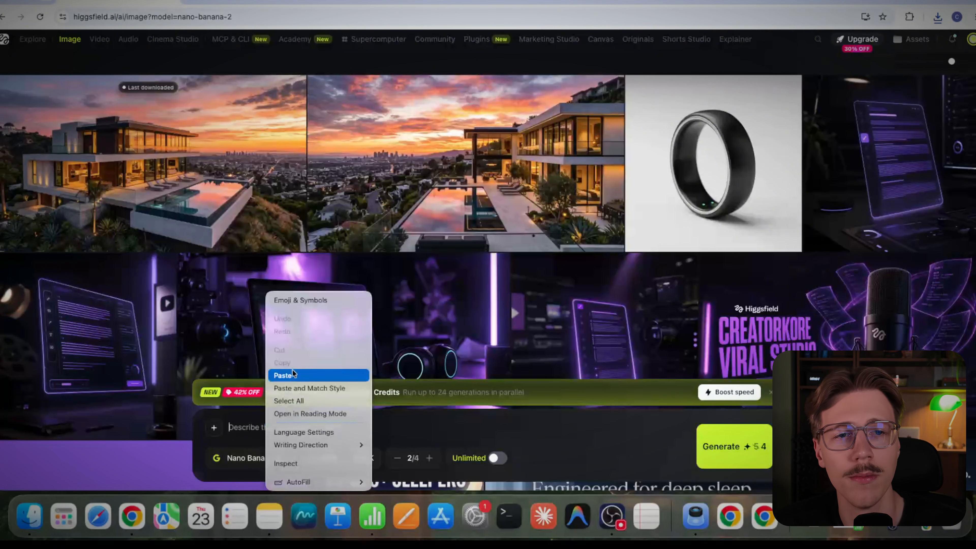
pyautogui.click(292, 369)
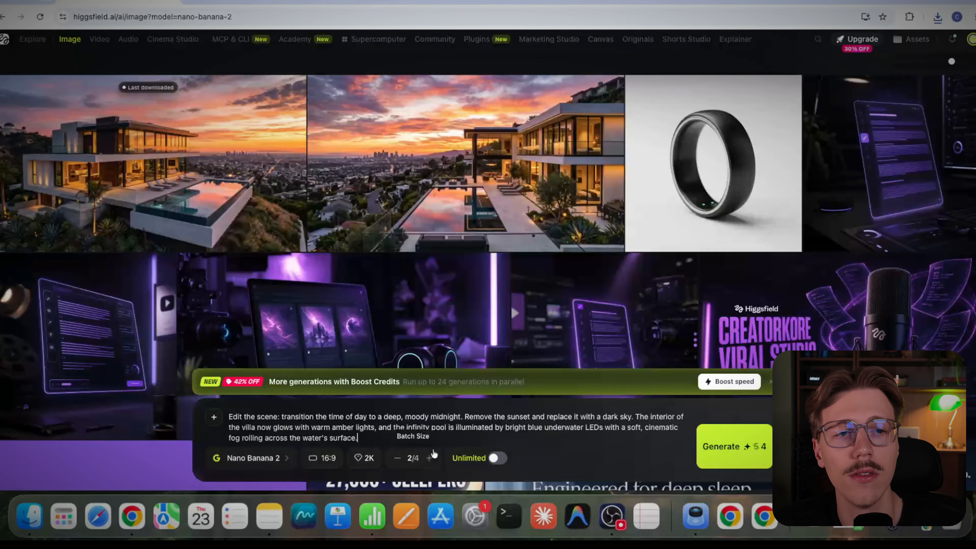
# Upload the downloaded sunset villa PNG from the Downloads folder as the reference image and accept the media upload agreement
pyautogui.moveTo(142, 172)
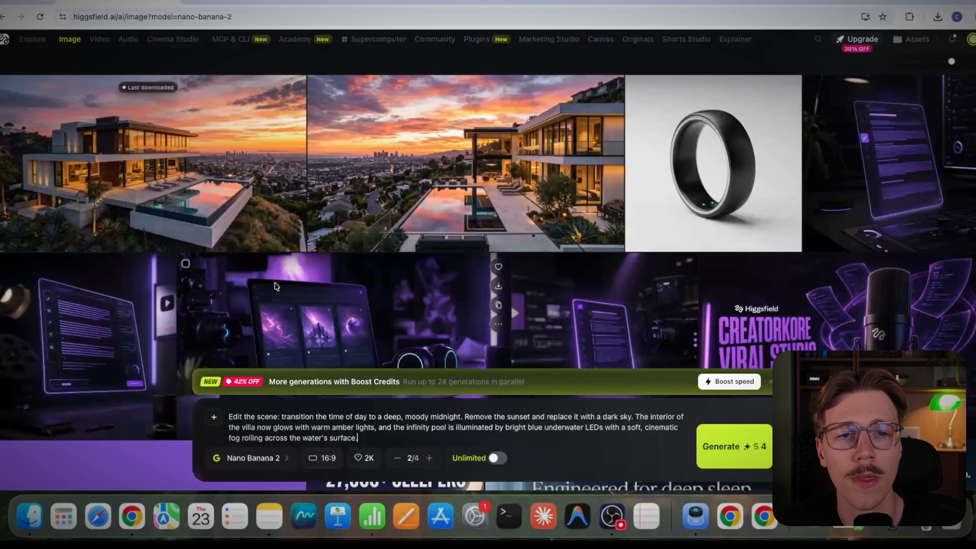
pyautogui.click(219, 417)
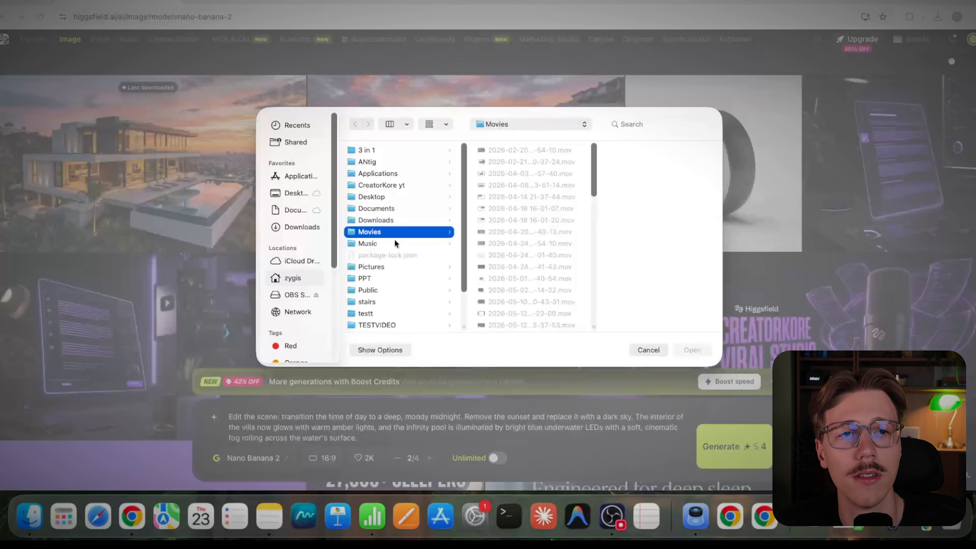
pyautogui.click(384, 219)
pyautogui.click(507, 162)
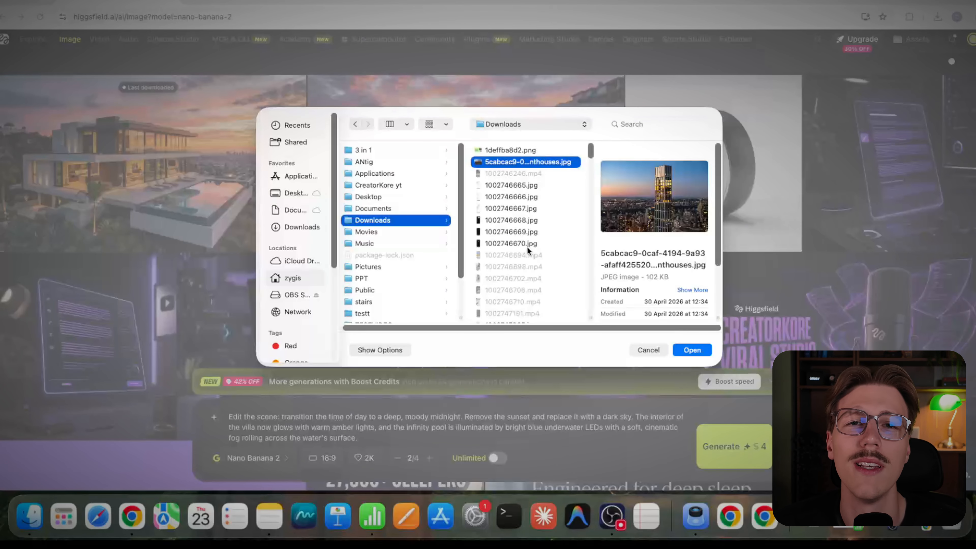
pyautogui.scroll(-5, 532, 262)
pyautogui.click(533, 263)
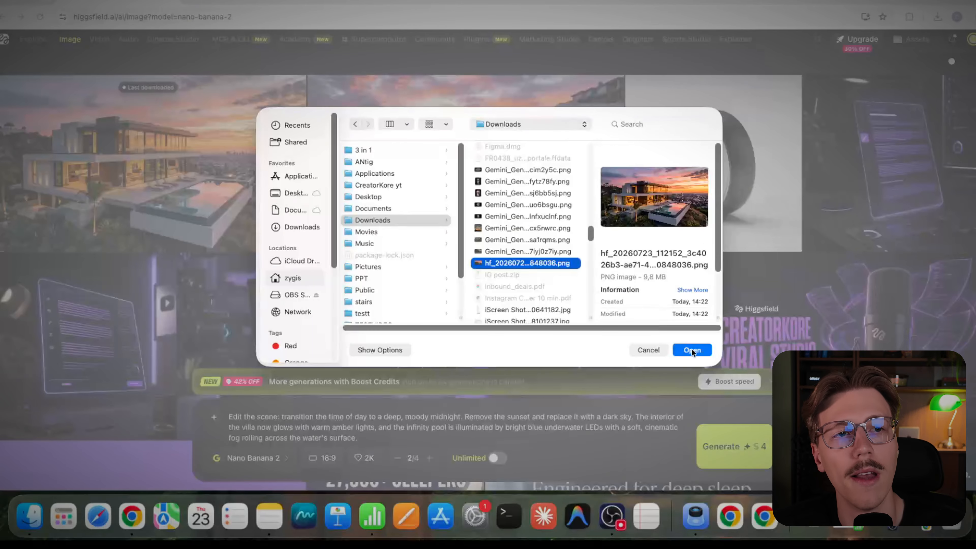
pyautogui.click(692, 350)
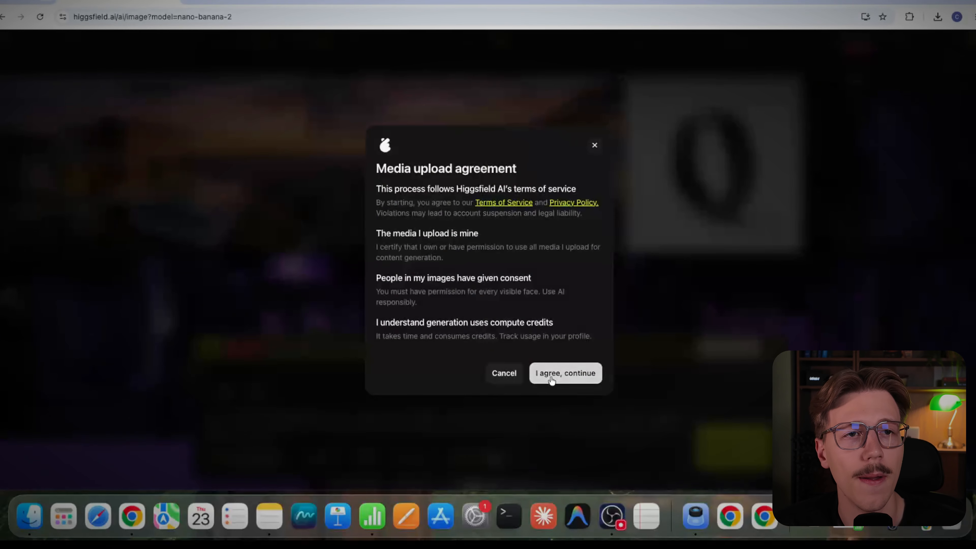
pyautogui.click(552, 380)
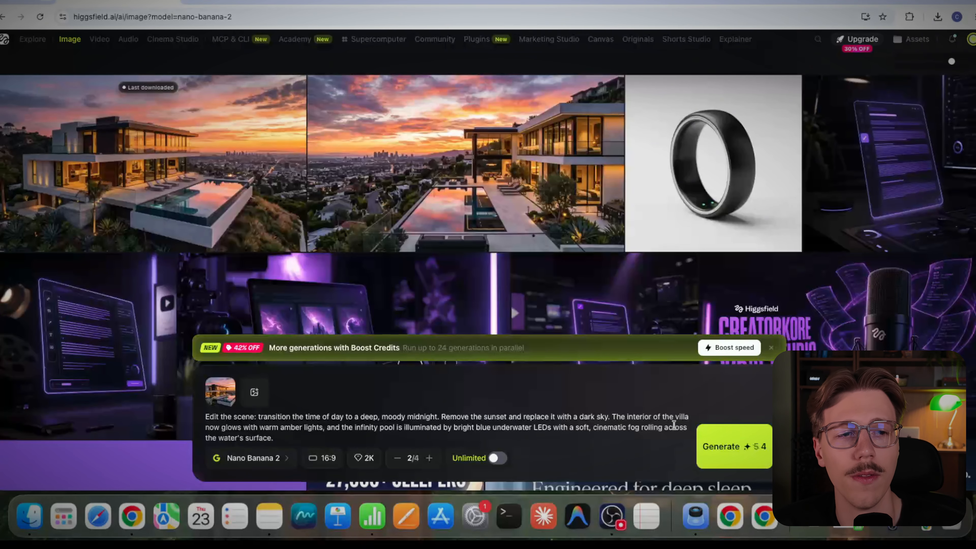
# Generate the midnight villa images, and download and preview the first result
pyautogui.click(735, 446)
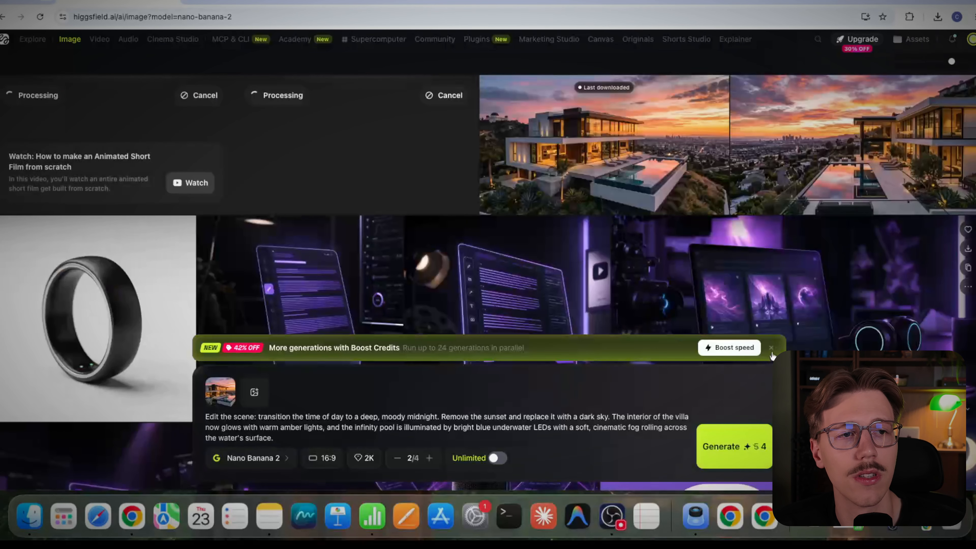
pyautogui.click(771, 348)
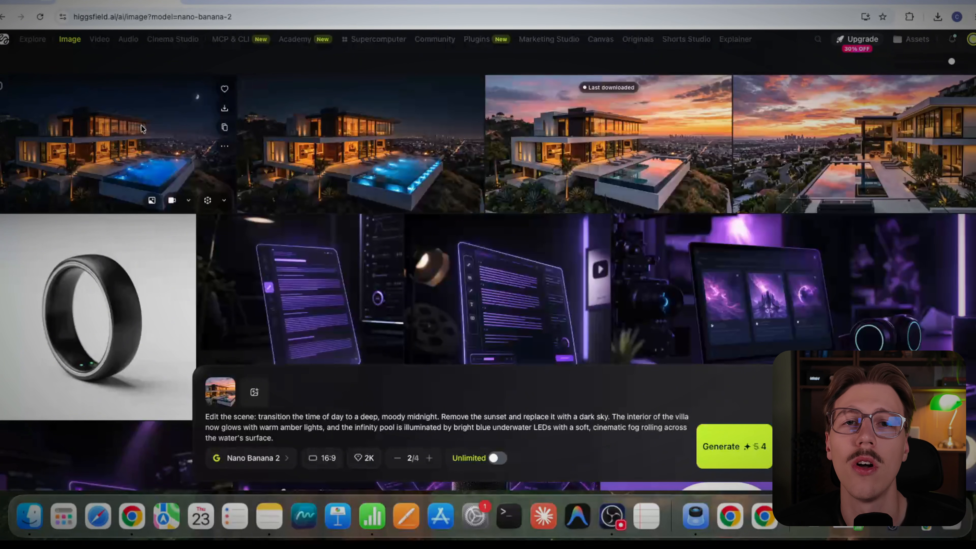
pyautogui.click(225, 108)
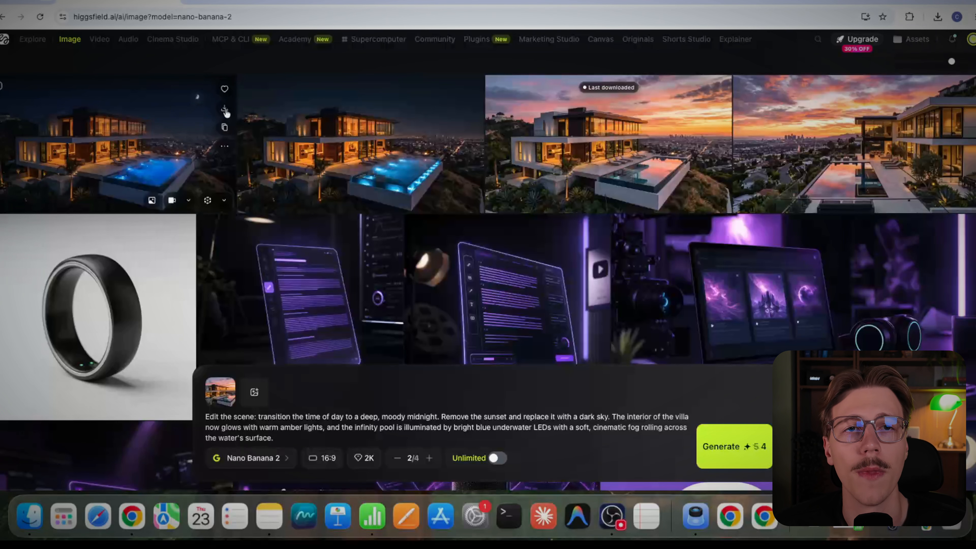
pyautogui.click(160, 140)
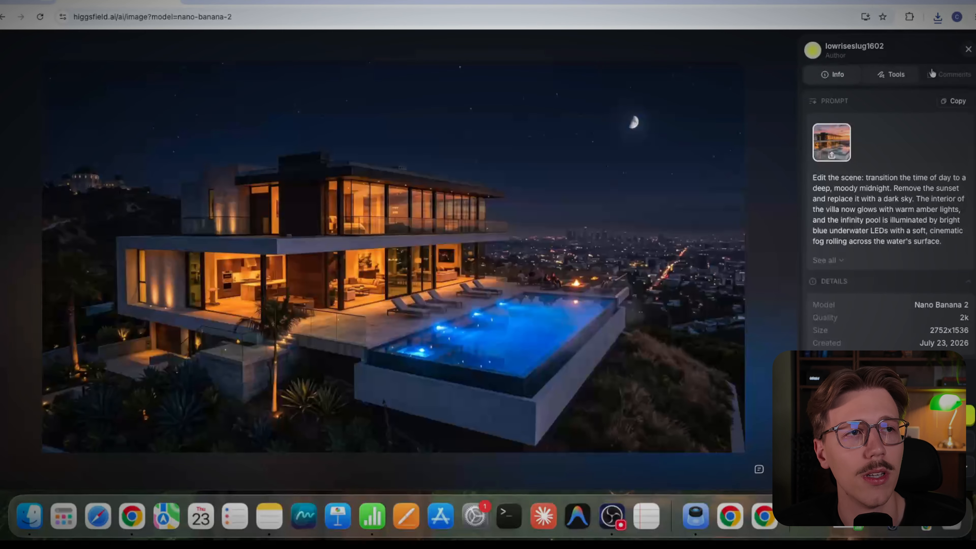
pyautogui.click(968, 49)
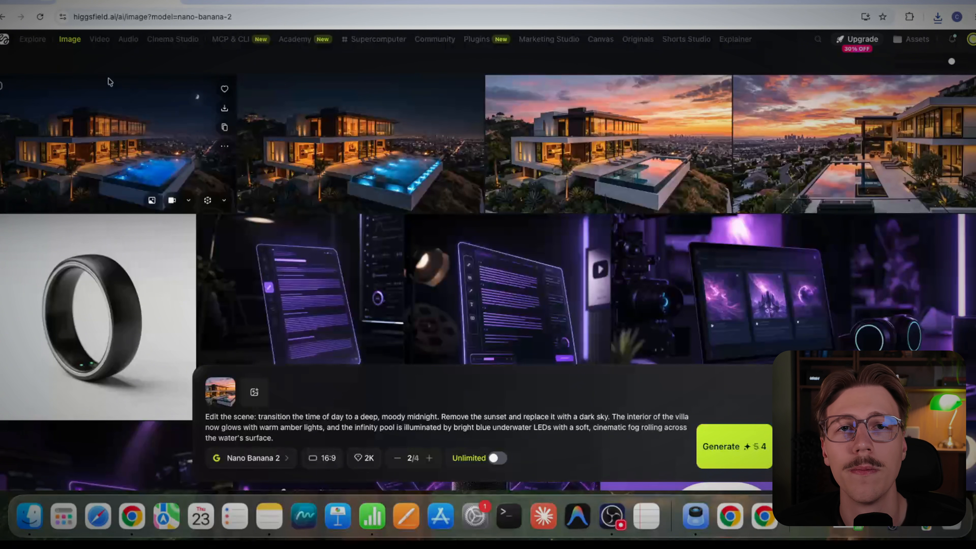
# Open the video generator with the Gemini Omni Flash model and switch its input mode to Frames
pyautogui.moveTo(92, 40)
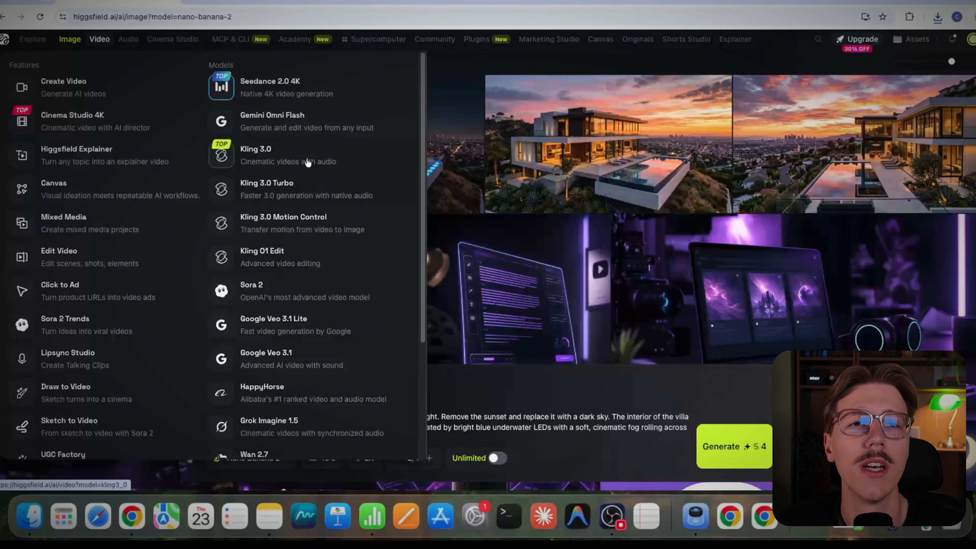
pyautogui.click(385, 128)
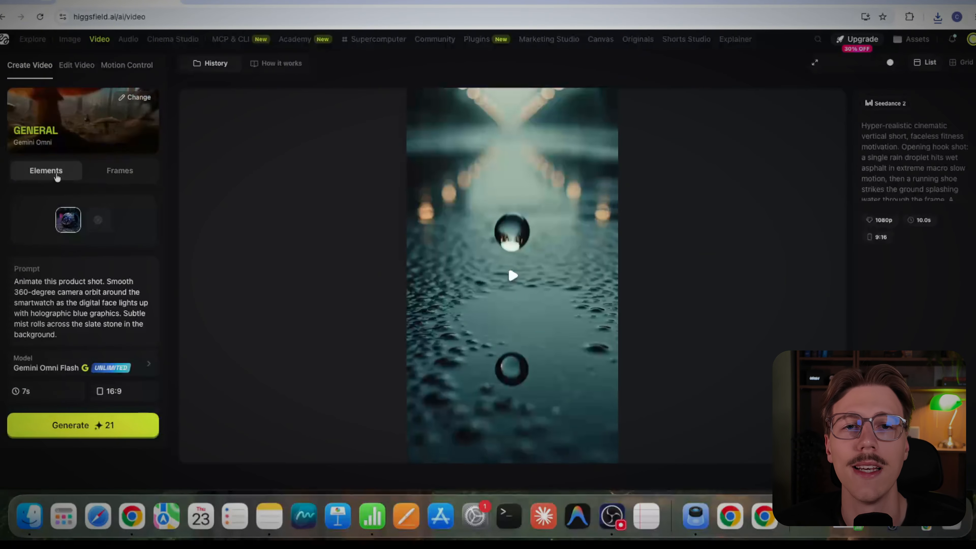
pyautogui.moveTo(79, 214)
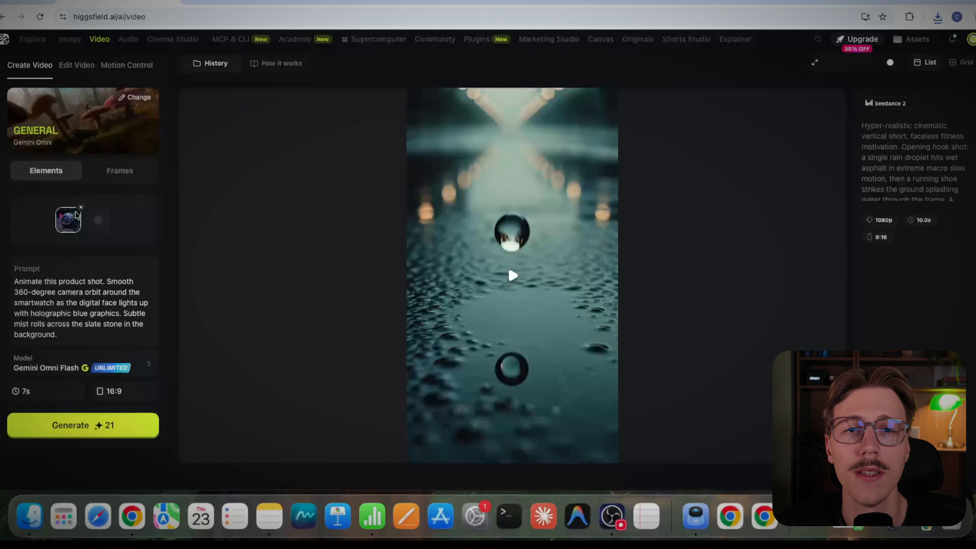
pyautogui.click(129, 176)
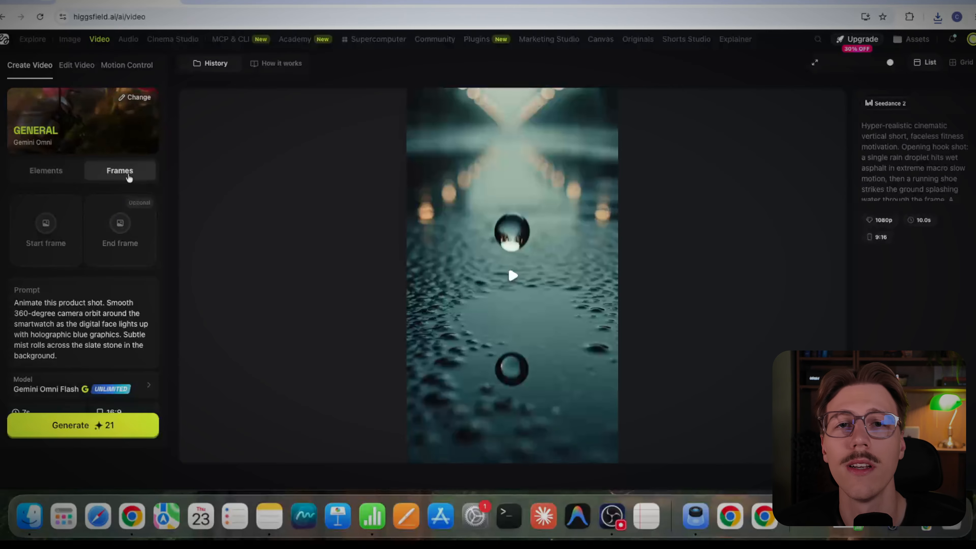
# Upload the sunset villa PNG ending in 848036 from the Downloads folder as the video's start frame
pyautogui.click(47, 225)
pyautogui.scroll(-15, 397, 285)
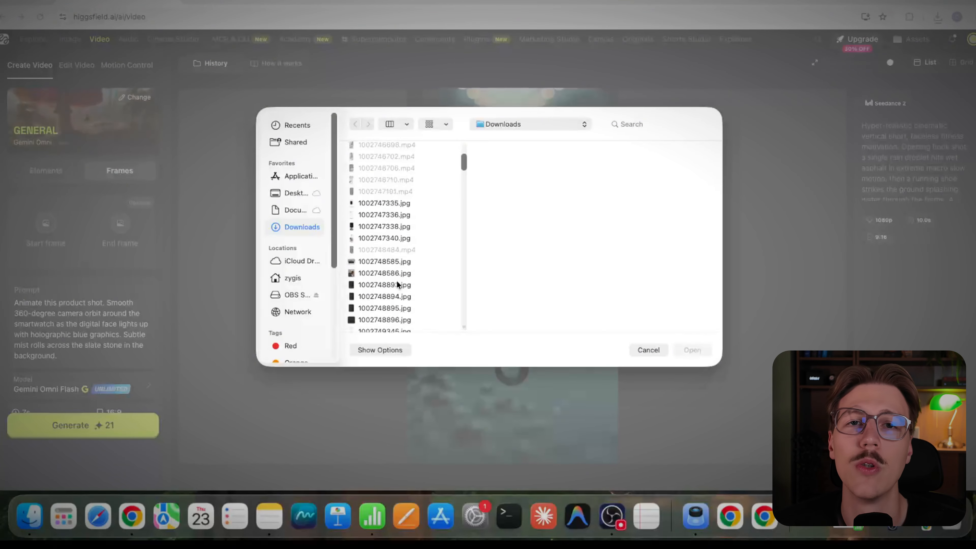
pyautogui.scroll(-15, 395, 287)
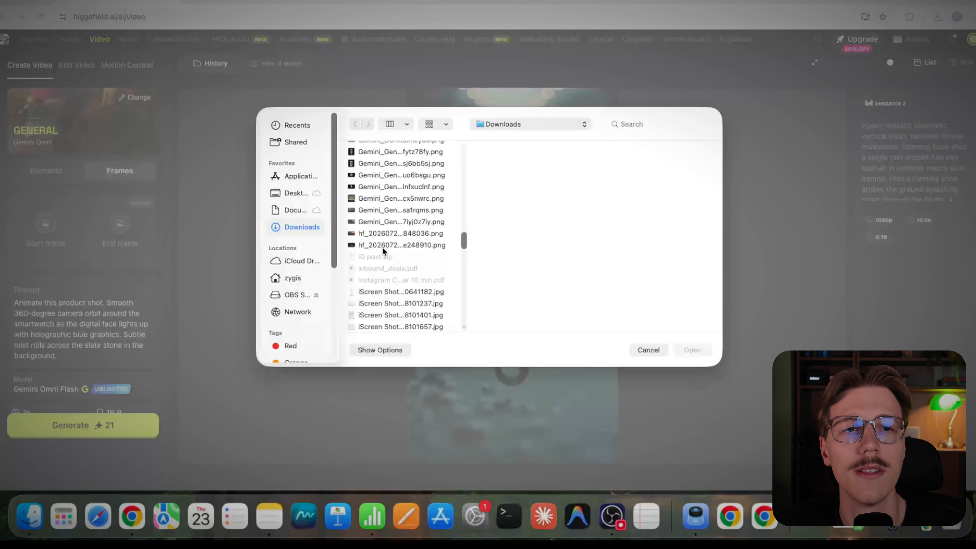
pyautogui.click(388, 235)
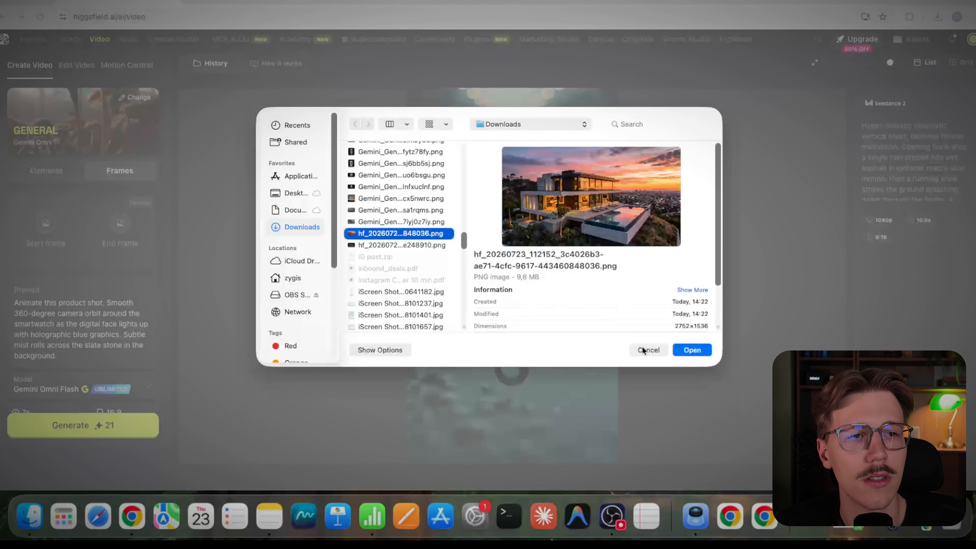
pyautogui.click(688, 351)
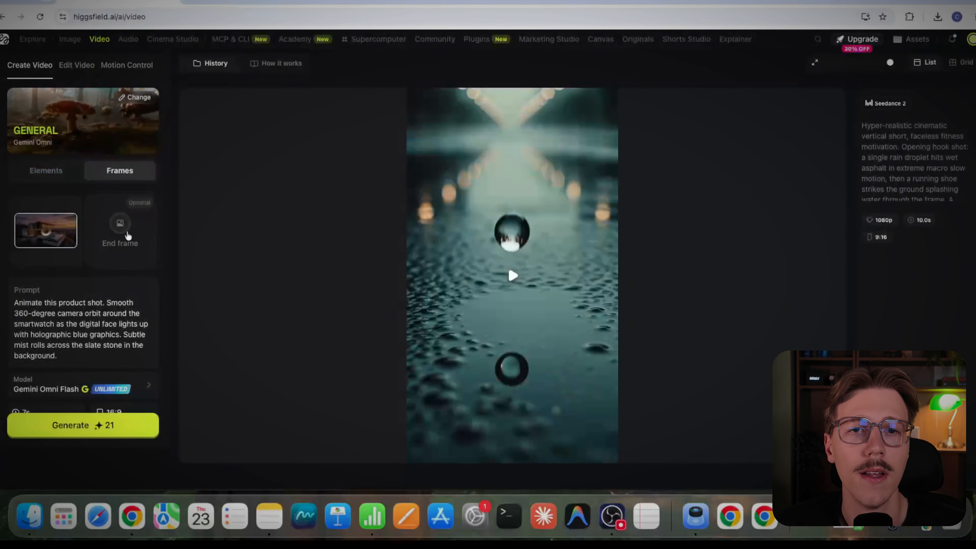
# Upload the midnight villa PNG ending in e248910 from the Downloads folder as the video's end frame
pyautogui.click(123, 233)
pyautogui.scroll(-10, 405, 279)
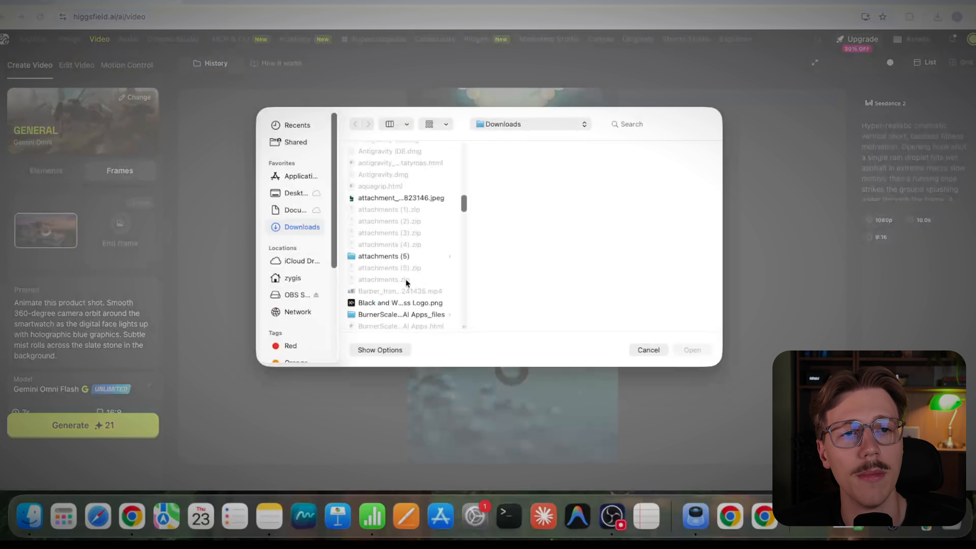
pyautogui.scroll(-10, 401, 289)
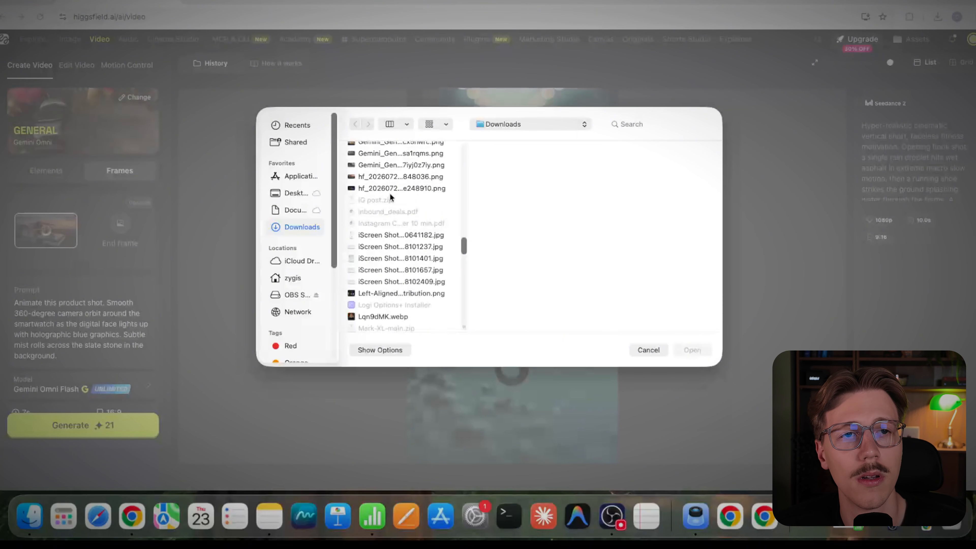
pyautogui.click(389, 189)
pyautogui.click(690, 350)
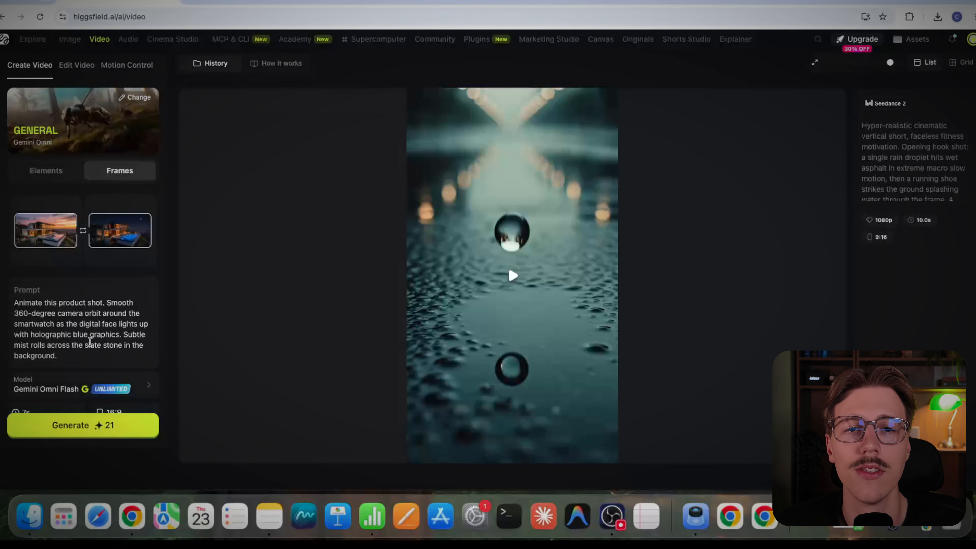
# Replace the smartwatch prompt with the pasted drone-style glide over the infinity pool toward the villa, with rippling water, evening breeze and flickering interior lights
pyautogui.moveTo(78, 352); pyautogui.dragTo(2, 292)
pyautogui.press('BackSpace')
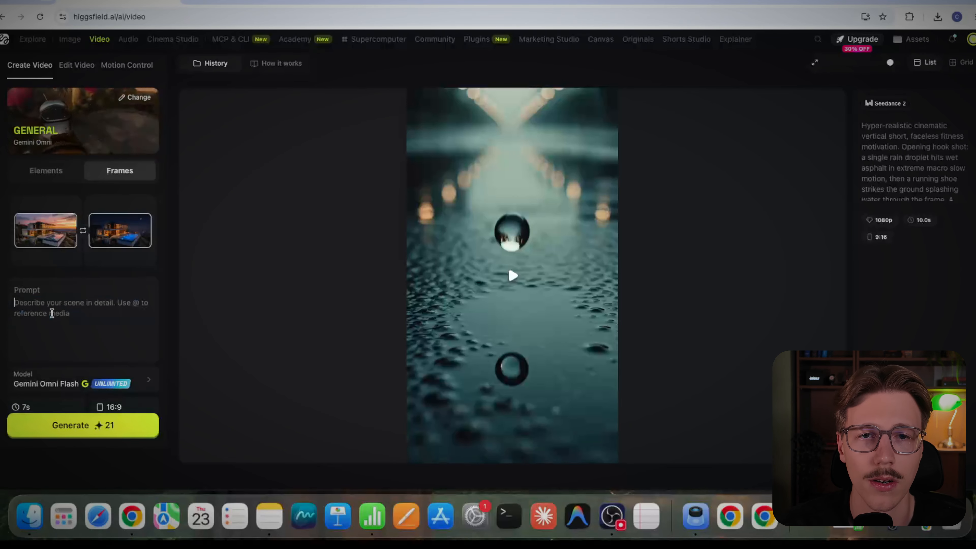
pyautogui.rightClick(43, 294)
pyautogui.click(61, 375)
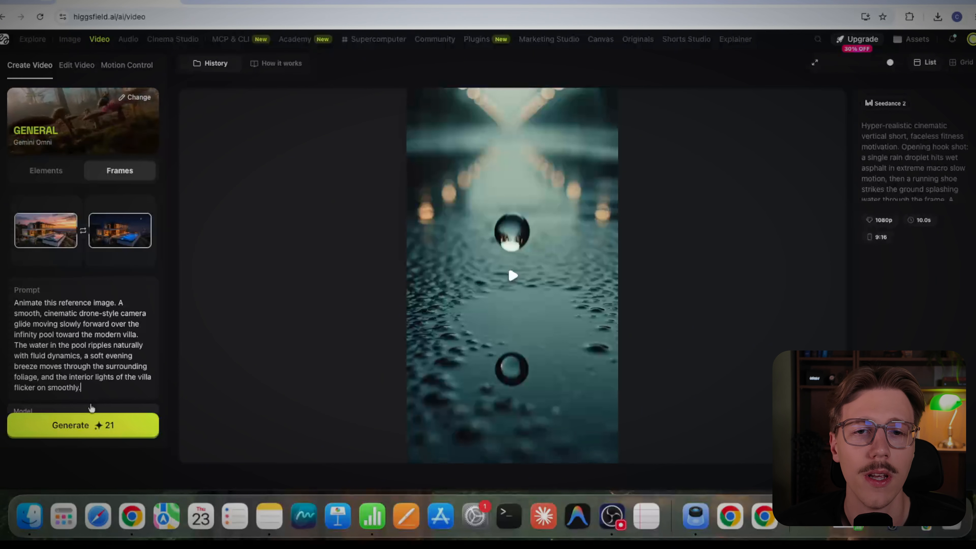
# Keep the aspect ratio at 16:9 and the duration at 7s, then generate and preview the villa glide video
pyautogui.scroll(-3, 123, 378)
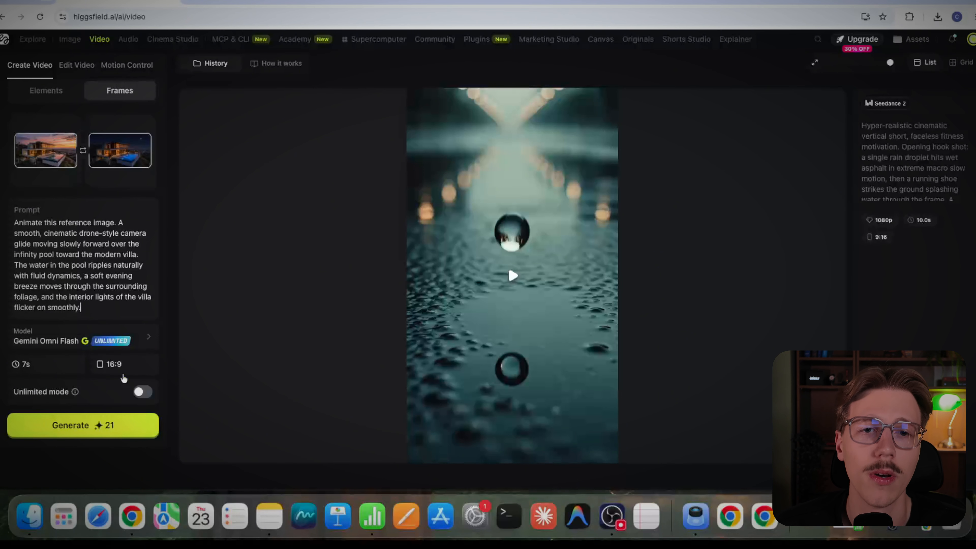
pyautogui.click(119, 366)
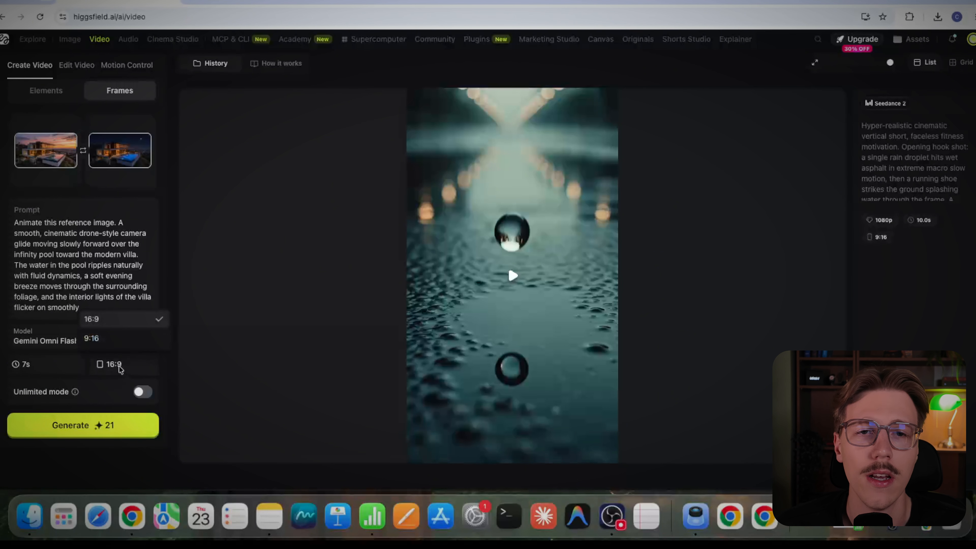
pyautogui.click(98, 320)
pyautogui.click(67, 366)
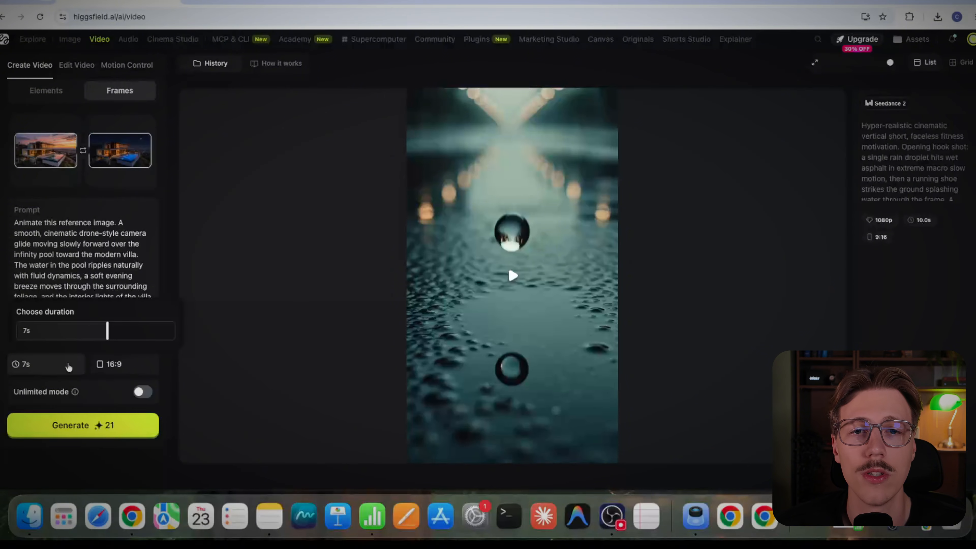
pyautogui.click(68, 365)
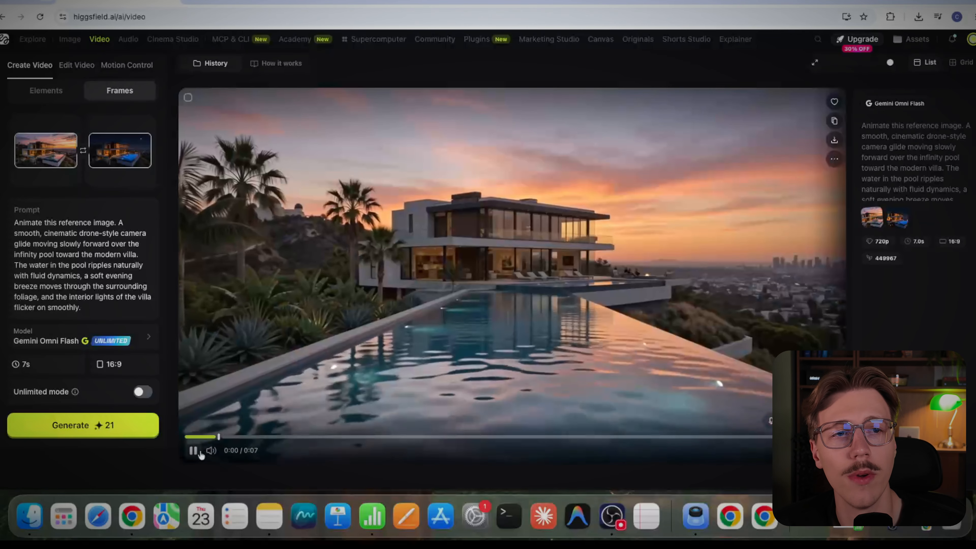
pyautogui.click(434, 234)
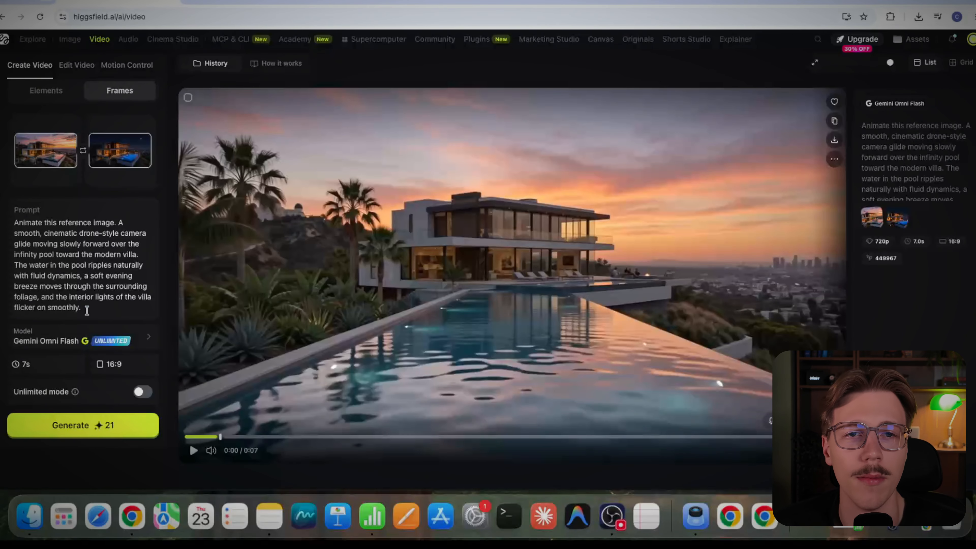
# Replace the prompt with the pasted heavy winter snowstorm edit, with frozen pool, frosted foliage and fireplace glow, and generate and play the video
pyautogui.click(87, 307)
pyautogui.press('super+a')
pyautogui.press('BackSpace')
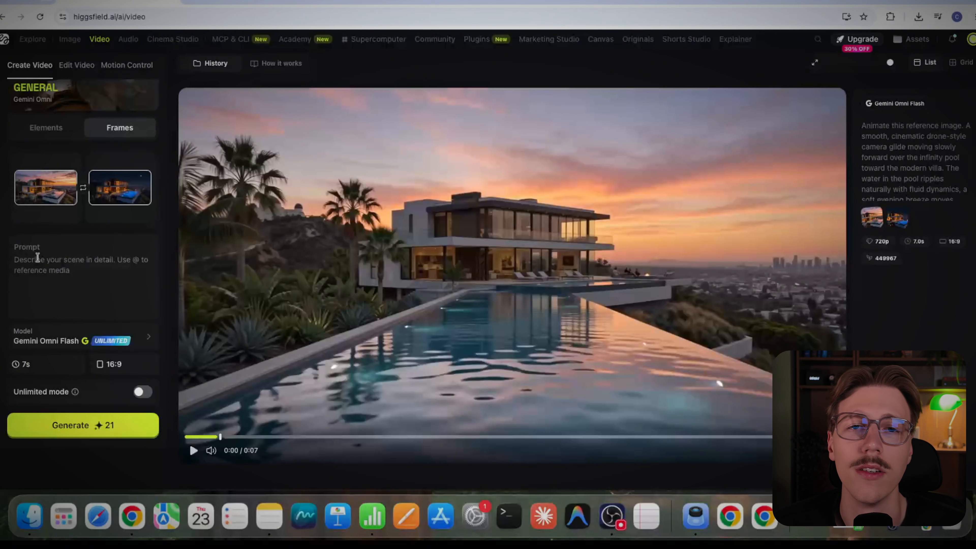
pyautogui.rightClick(37, 257)
pyautogui.click(73, 338)
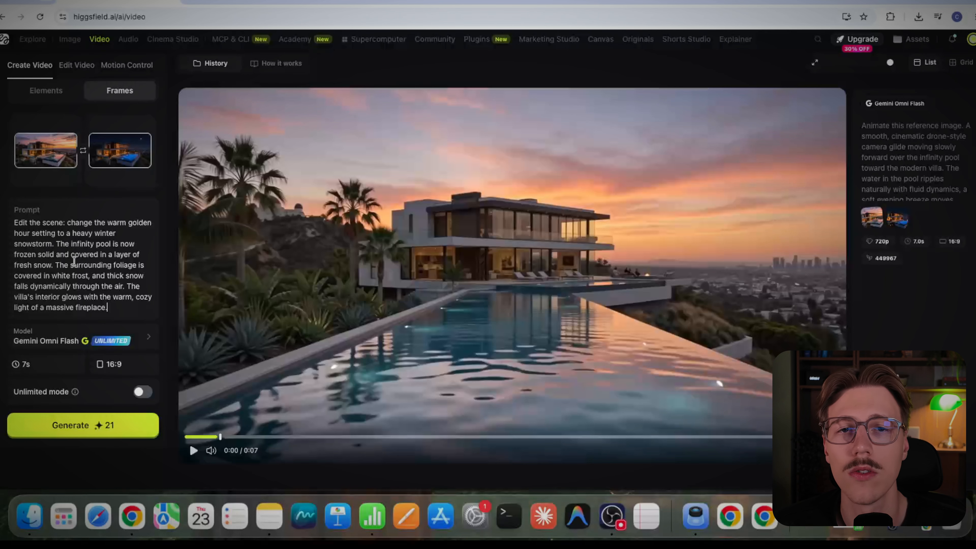
pyautogui.click(87, 425)
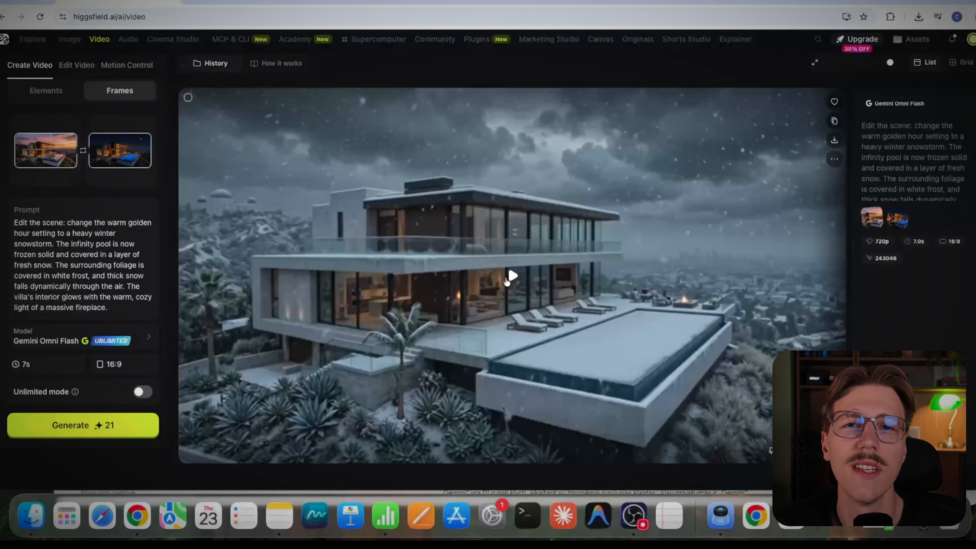
pyautogui.click(507, 281)
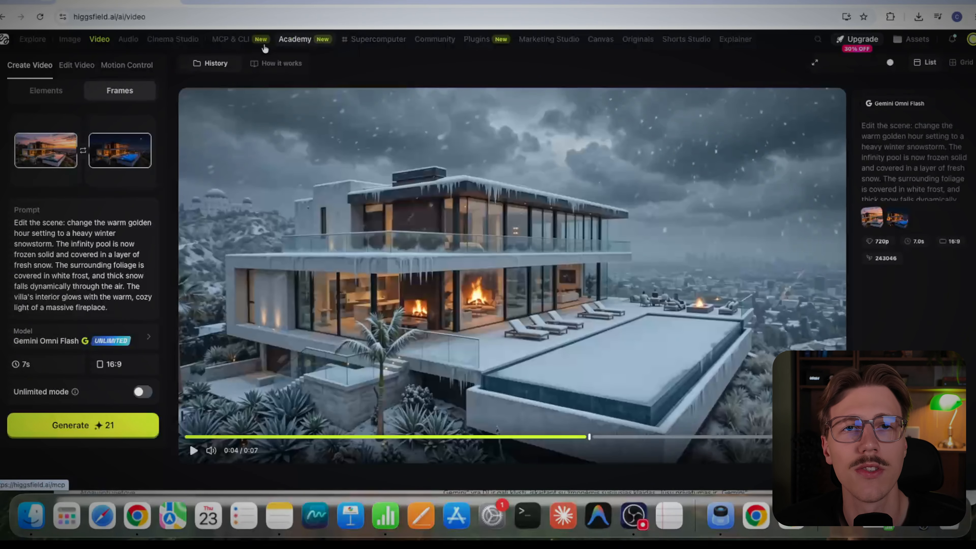
# Open the image generator with the Nano Banana 2 model and clear the midnight prompt and its reference image
pyautogui.moveTo(70, 39)
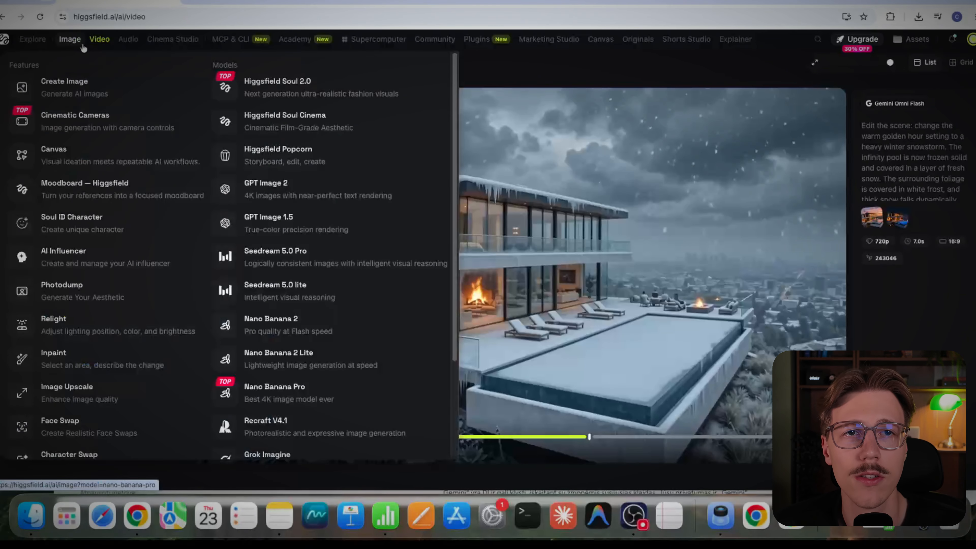
pyautogui.click(310, 326)
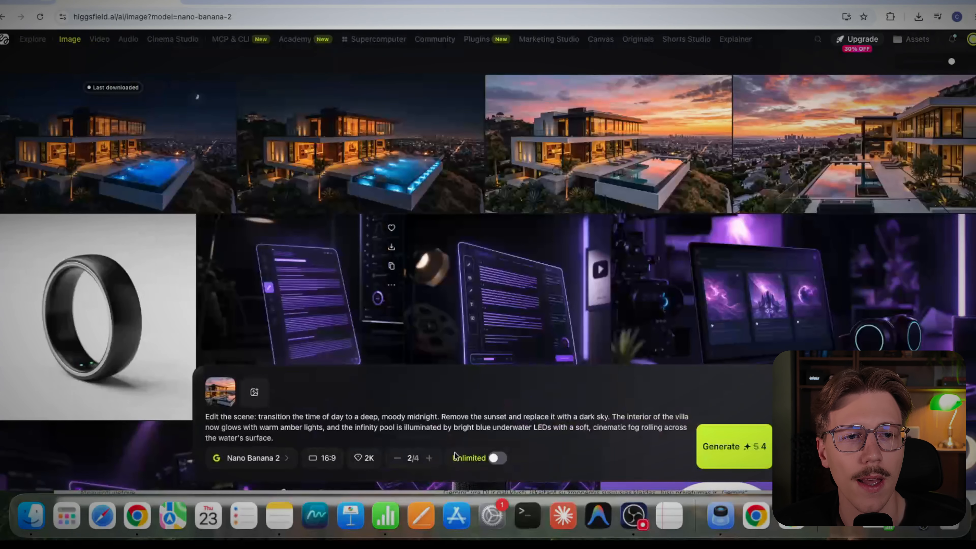
pyautogui.moveTo(681, 430); pyautogui.dragTo(209, 416)
pyautogui.press('BackSpace')
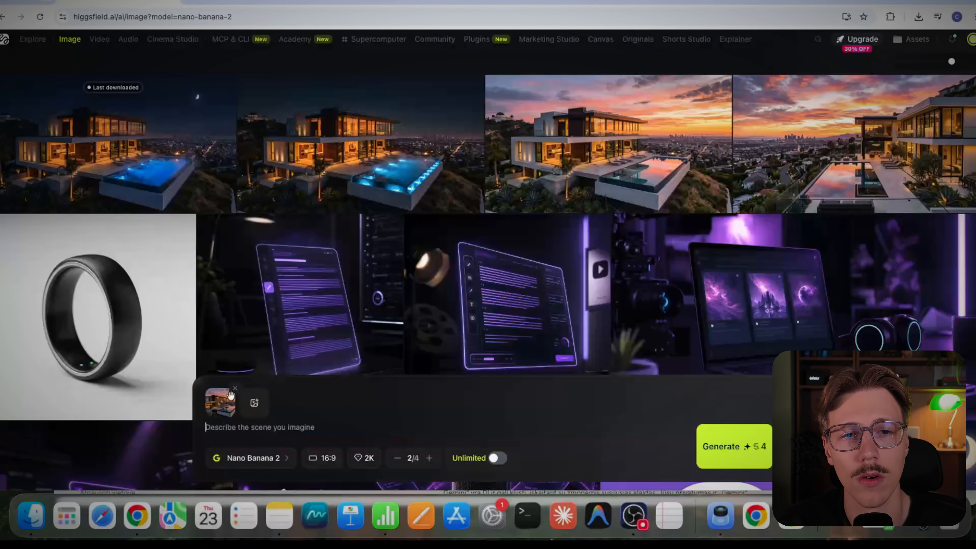
pyautogui.click(230, 394)
# Paste the prompt for an empty, unfurnished luxury Hollywood Hills villa interior at golden hour sunset and generate the images
pyautogui.rightClick(247, 428)
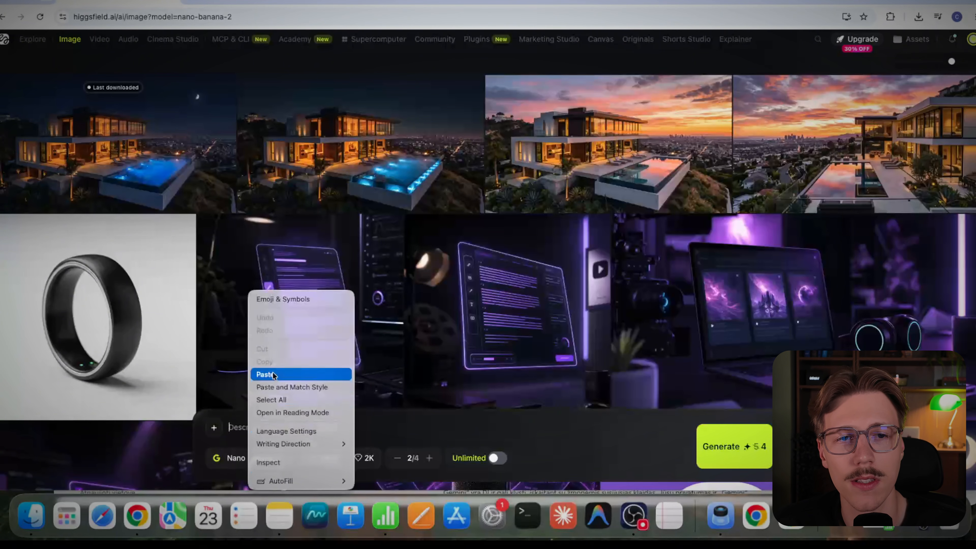
pyautogui.click(273, 373)
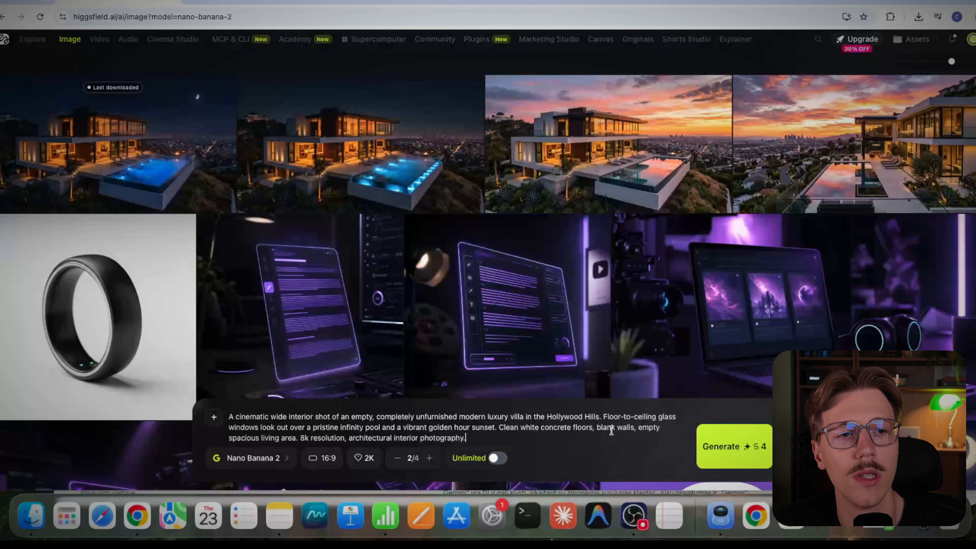
pyautogui.click(751, 452)
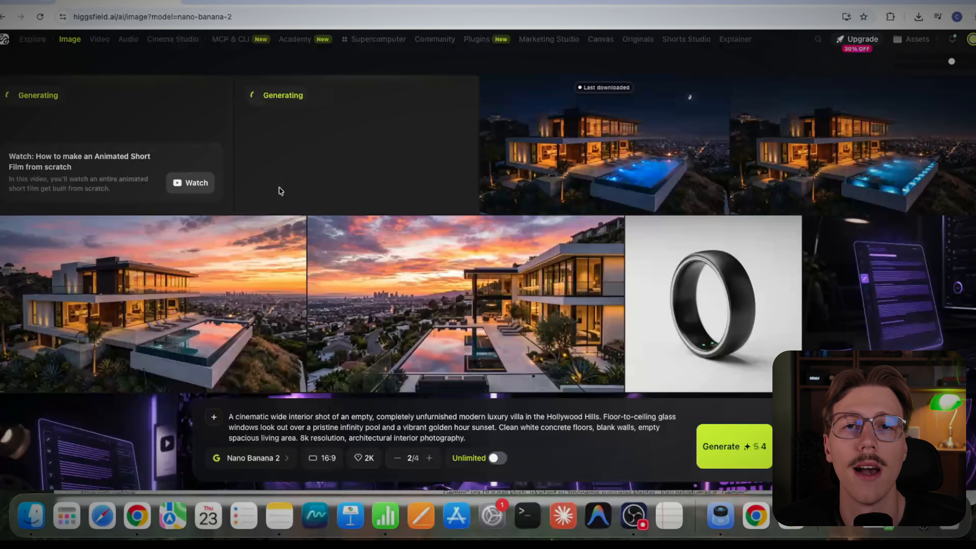
# Open the first generated empty villa interior image and download it
pyautogui.moveTo(327, 233)
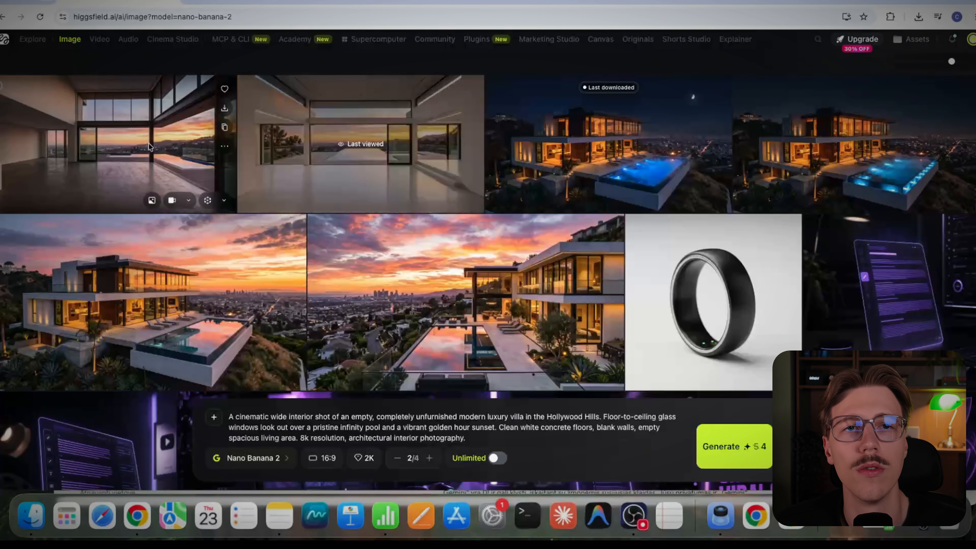
pyautogui.click(149, 142)
pyautogui.click(966, 50)
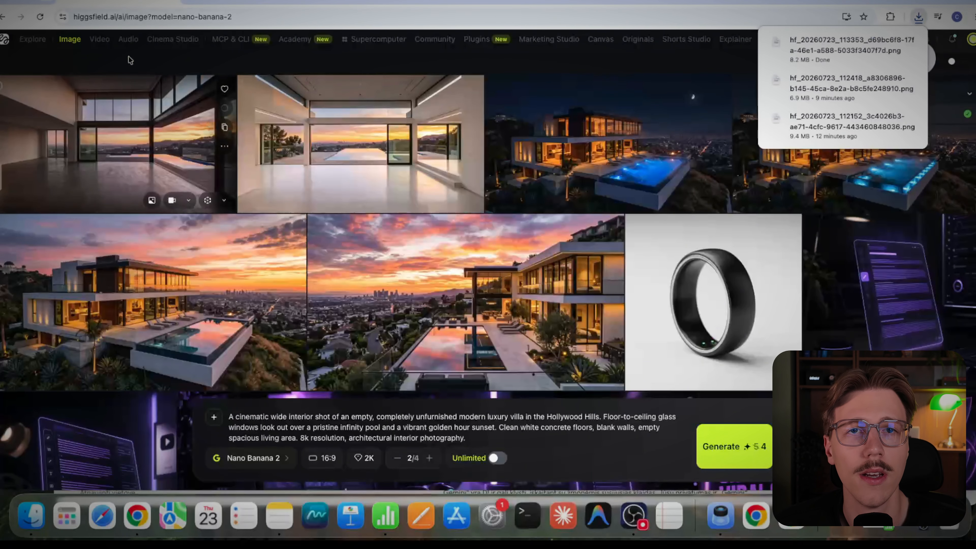
# Open the video generator with the Gemini Omni Flash model and clear the whole snowstorm prompt
pyautogui.moveTo(99, 44)
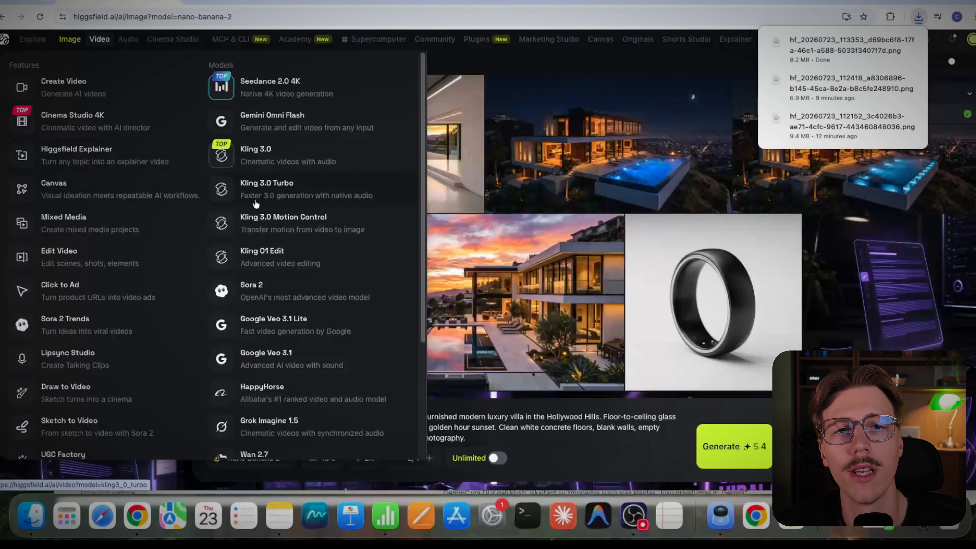
pyautogui.click(293, 127)
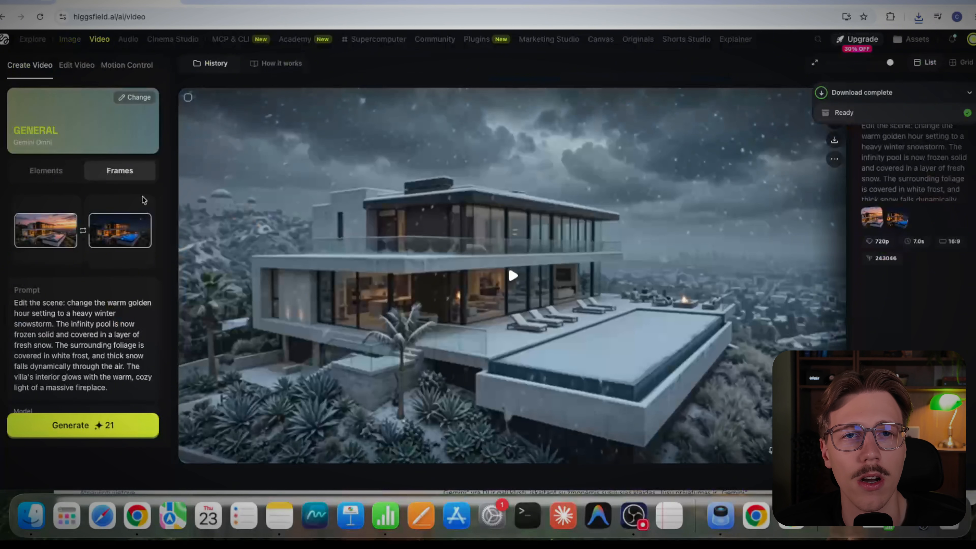
pyautogui.moveTo(111, 385); pyautogui.dragTo(153, 303)
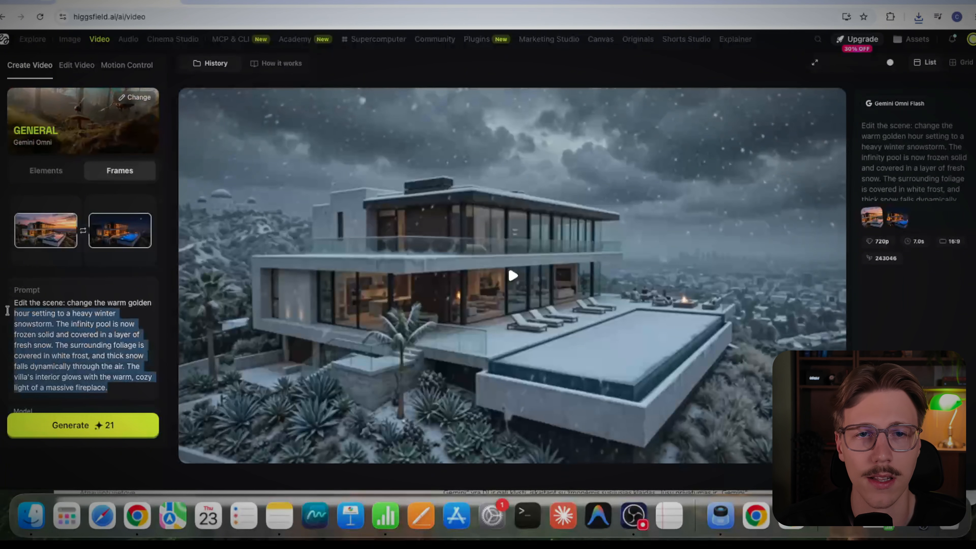
pyautogui.press('BackSpace')
pyautogui.moveTo(14, 304)
pyautogui.mouseDown()
pyautogui.moveTo(141, 302)
pyautogui.moveTo(12, 299)
pyautogui.mouseUp()
pyautogui.press('BackSpace')
pyautogui.press('BackSpace')
# Remove the start and end frame images and switch the input mode to Elements
pyautogui.click(74, 216)
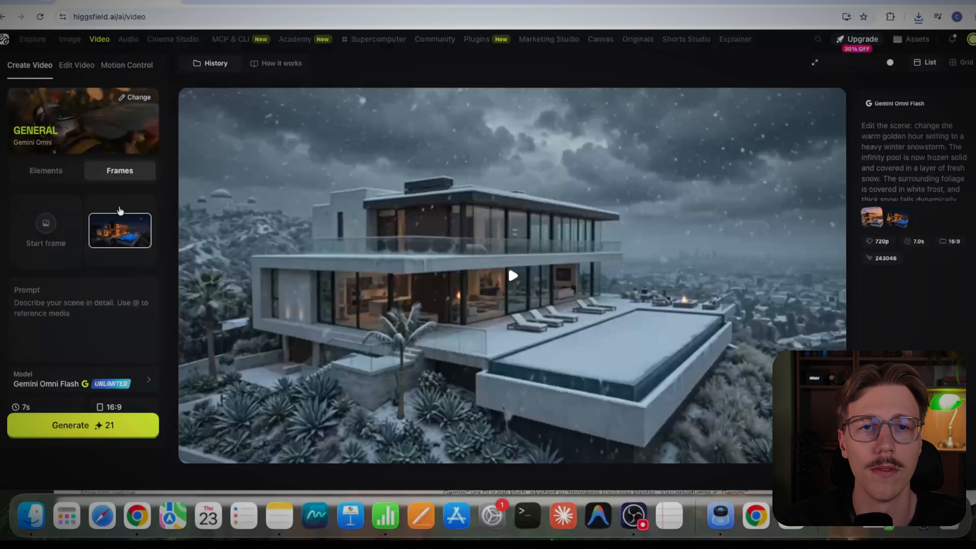
pyautogui.click(148, 216)
pyautogui.click(46, 175)
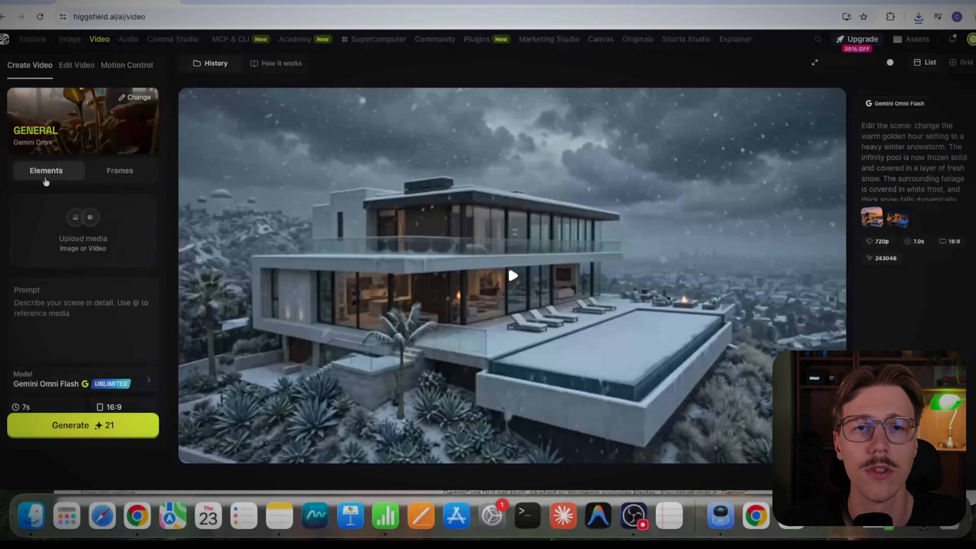
# Add the first empty villa interior from the image generations as the video's reference media
pyautogui.click(74, 224)
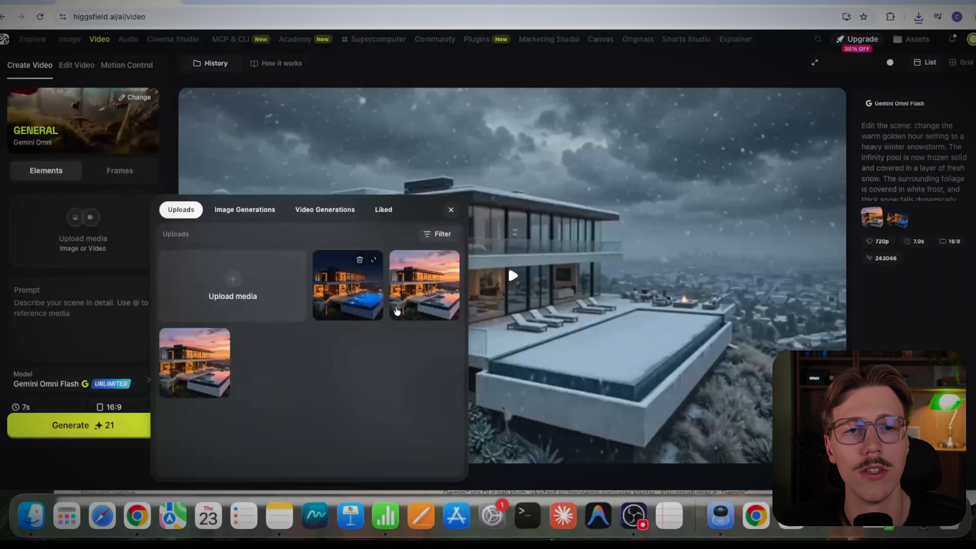
pyautogui.click(263, 218)
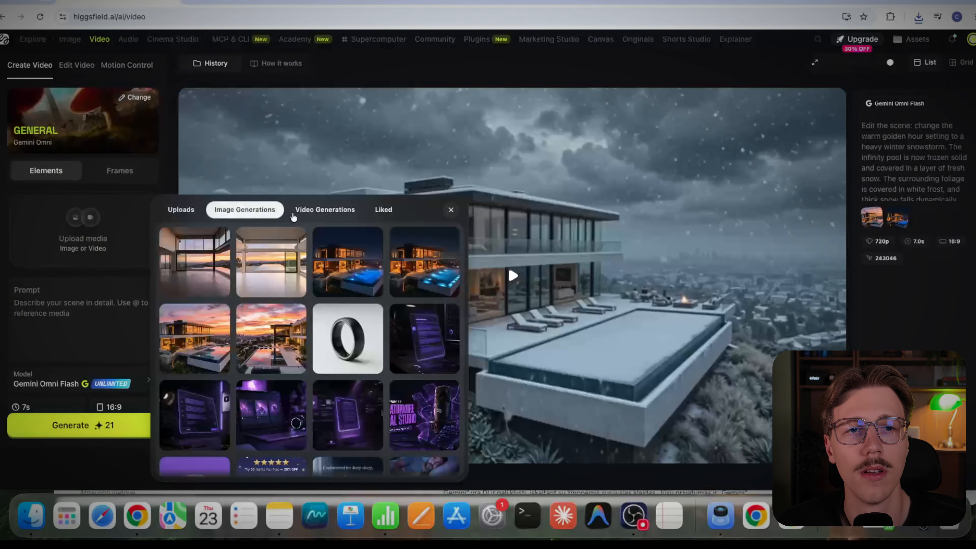
pyautogui.click(193, 270)
# Paste the prompt for a slow left-to-right pan across the empty living area with golden hour light and rippling pool water, and generate the video
pyautogui.click(83, 283)
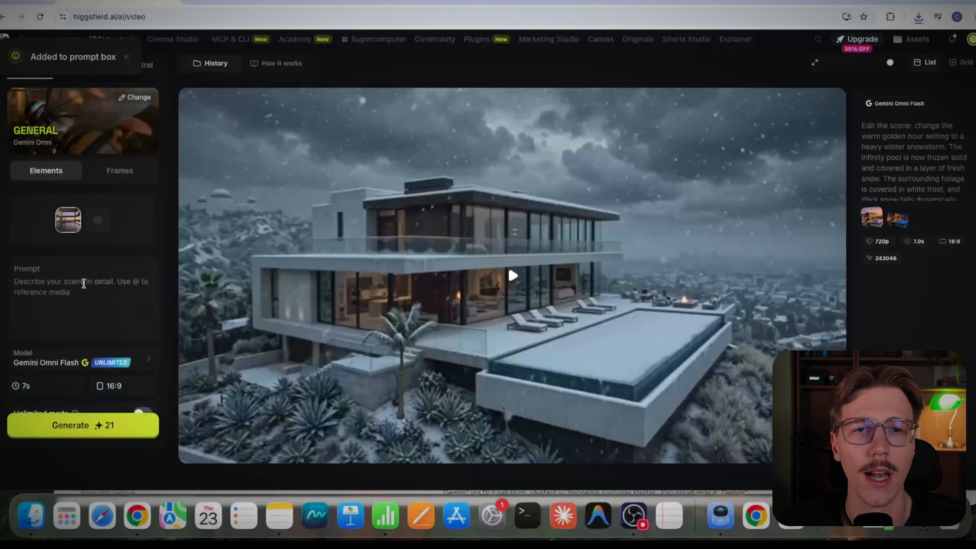
pyautogui.rightClick(59, 283)
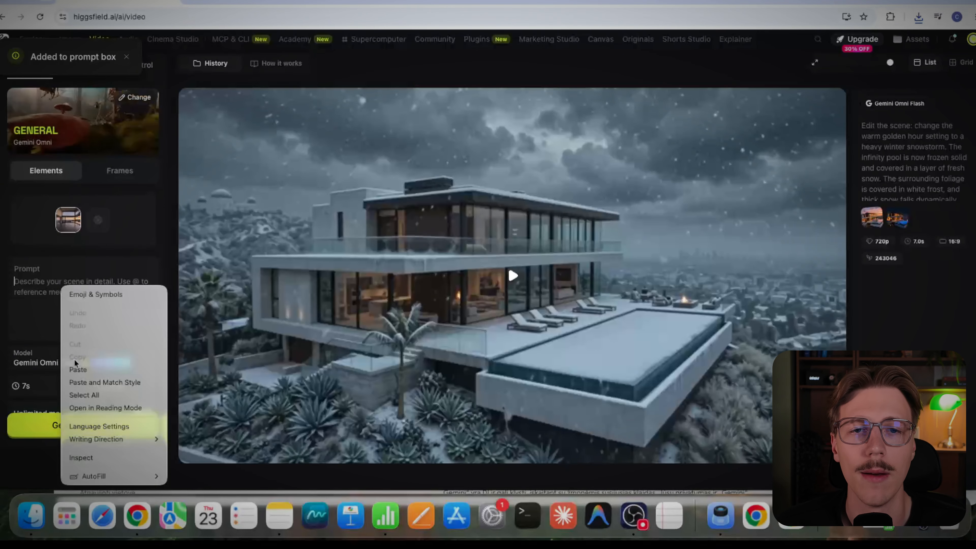
pyautogui.click(96, 367)
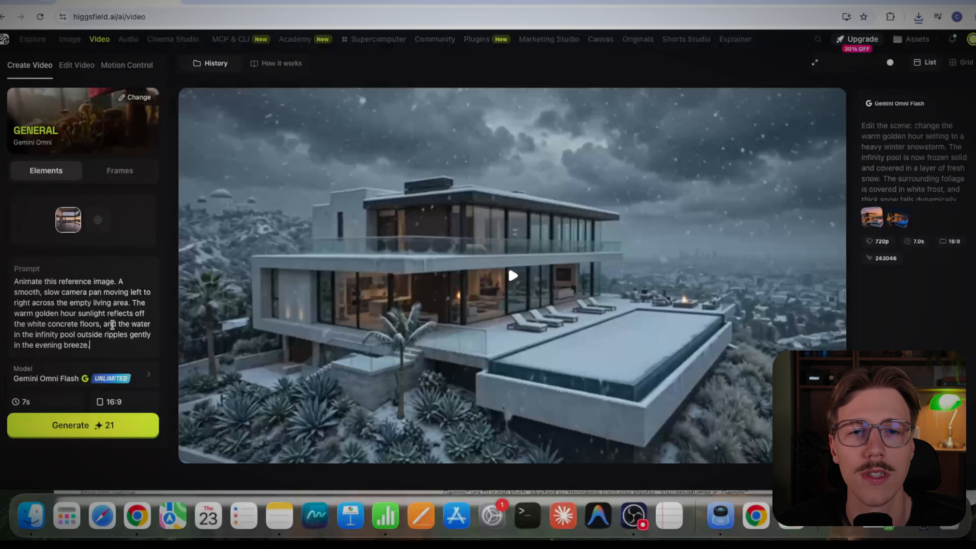
pyautogui.scroll(-2, 112, 324)
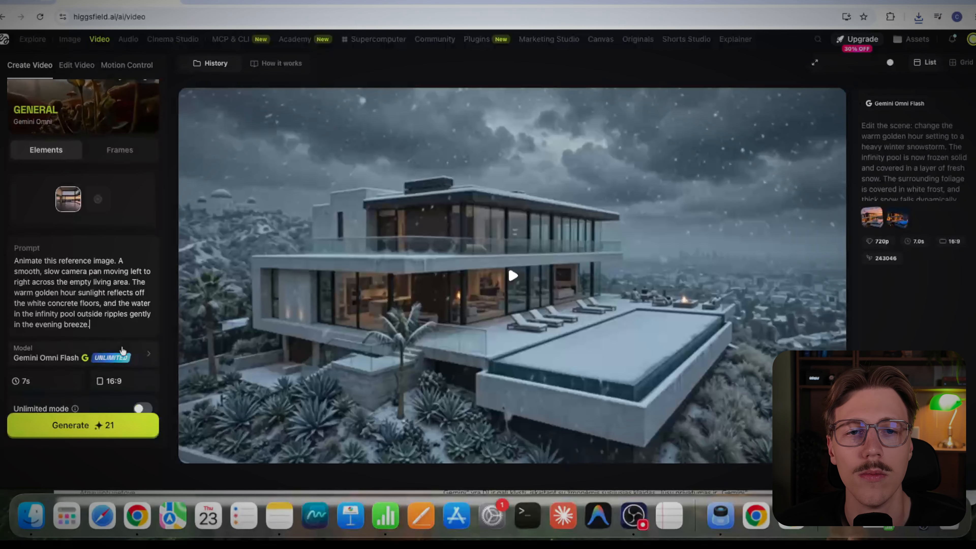
pyautogui.click(101, 433)
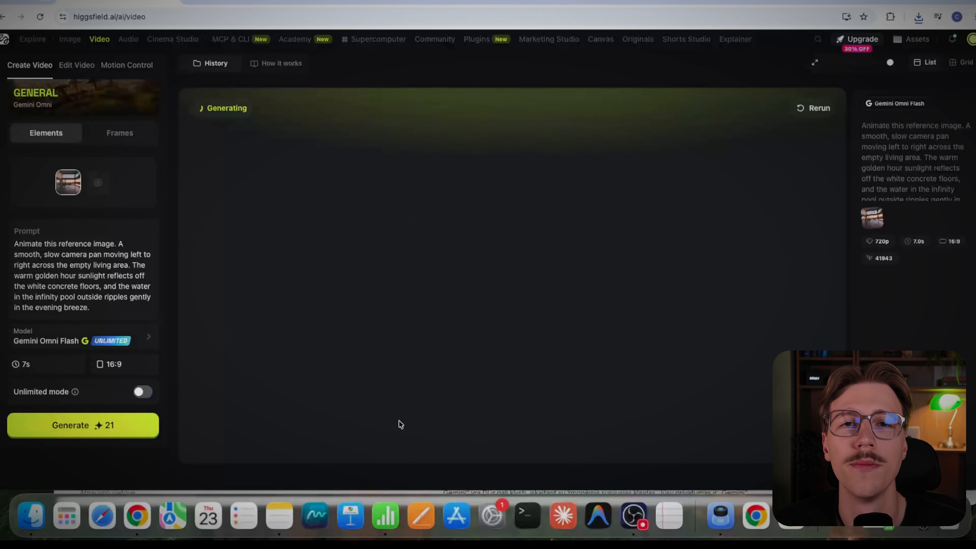
# Switch to video editing and add the empty villa interior clip from the video generations as the media to edit
pyautogui.click(59, 66)
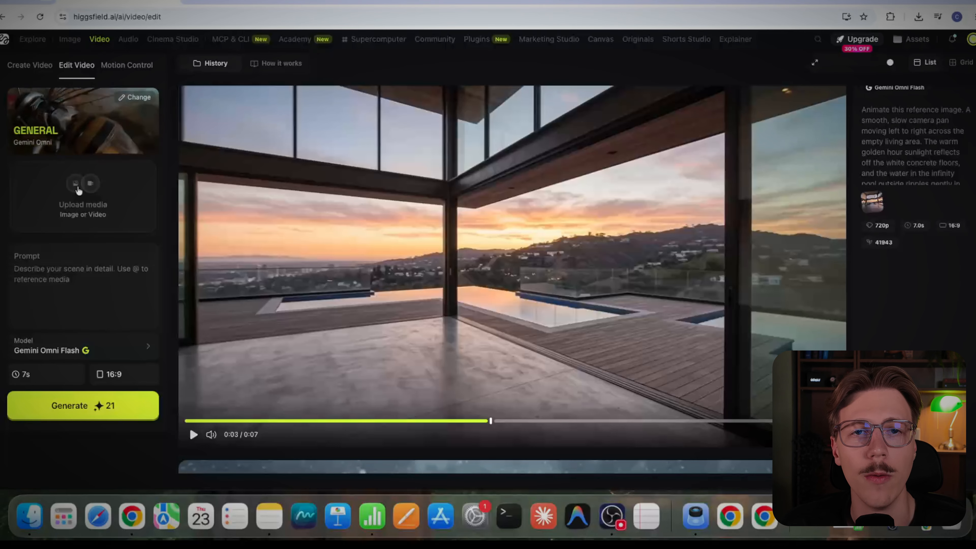
pyautogui.click(106, 207)
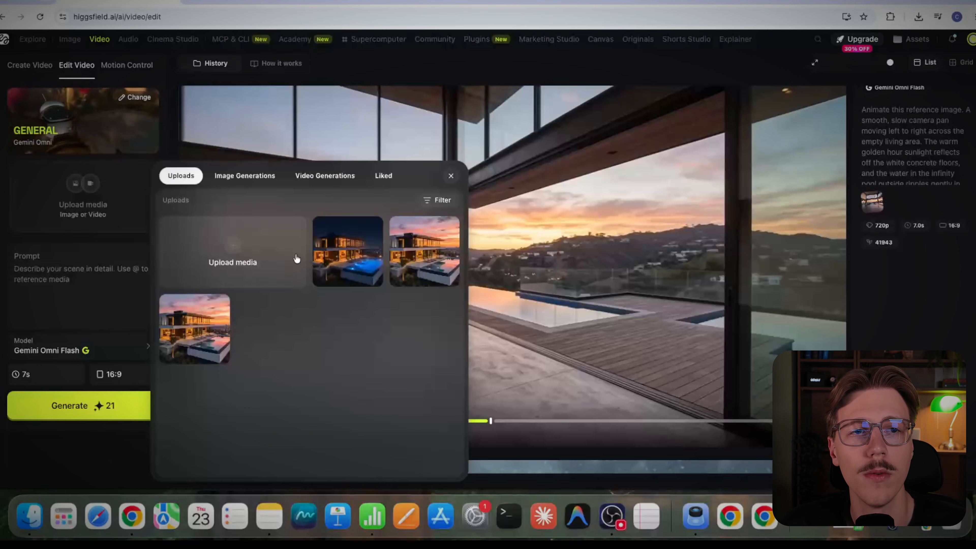
pyautogui.click(317, 177)
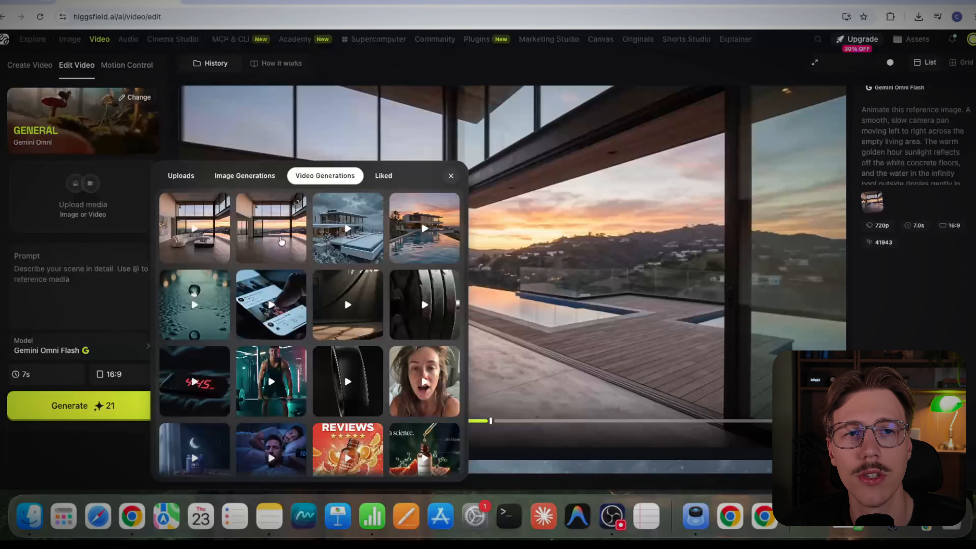
pyautogui.click(282, 240)
# Paste the virtual staging prompt with a white curved sofa, black marble coffee table and abstract painting that construct themselves in 3D, and generate the edit
pyautogui.click(78, 202)
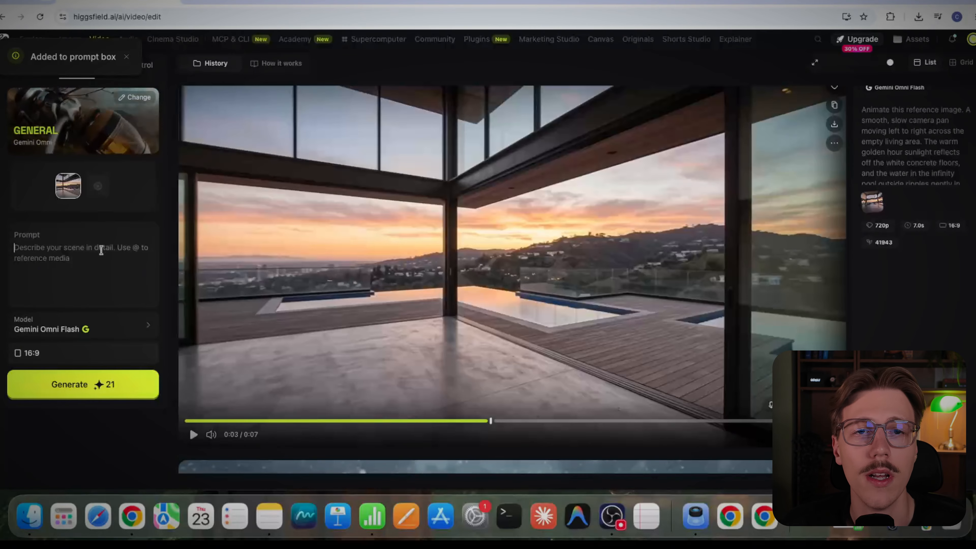
pyautogui.rightClick(56, 252)
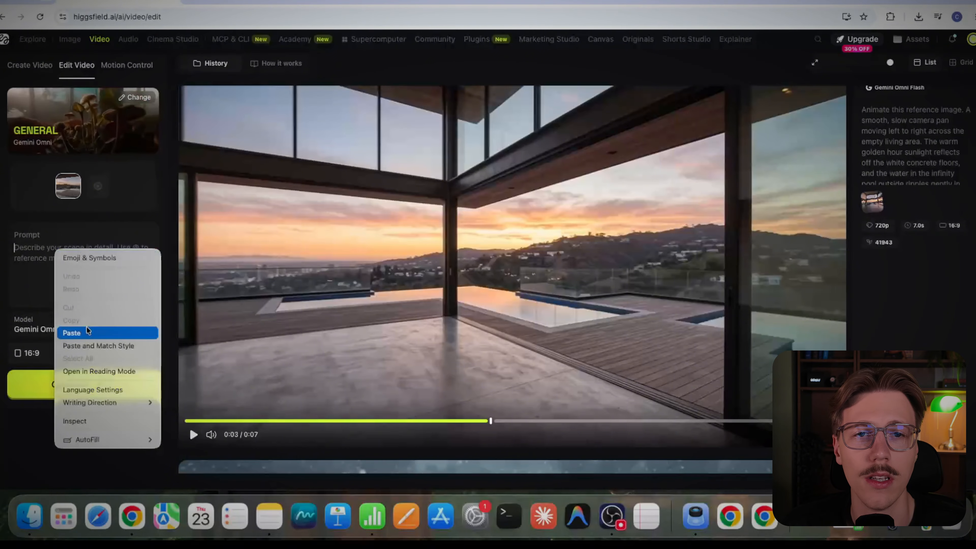
pyautogui.click(69, 333)
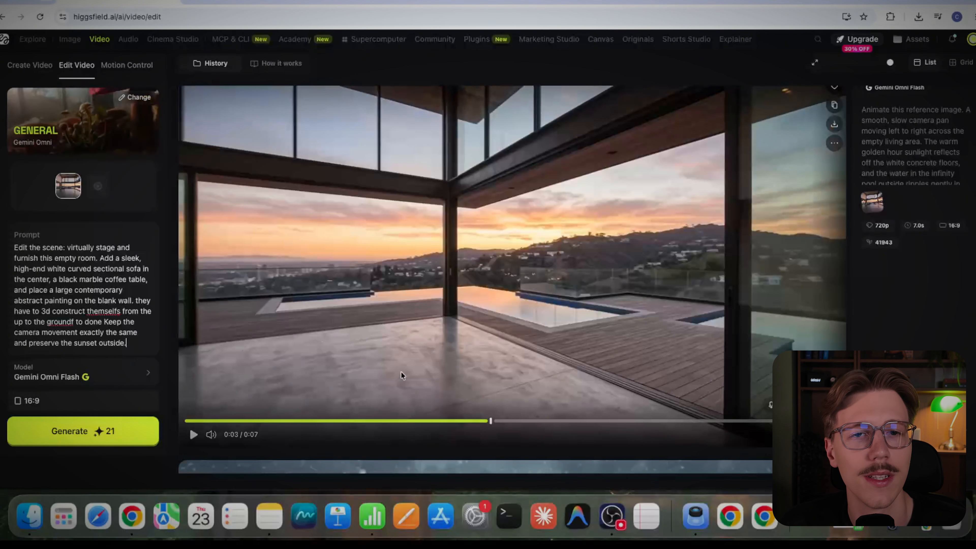
pyautogui.click(96, 432)
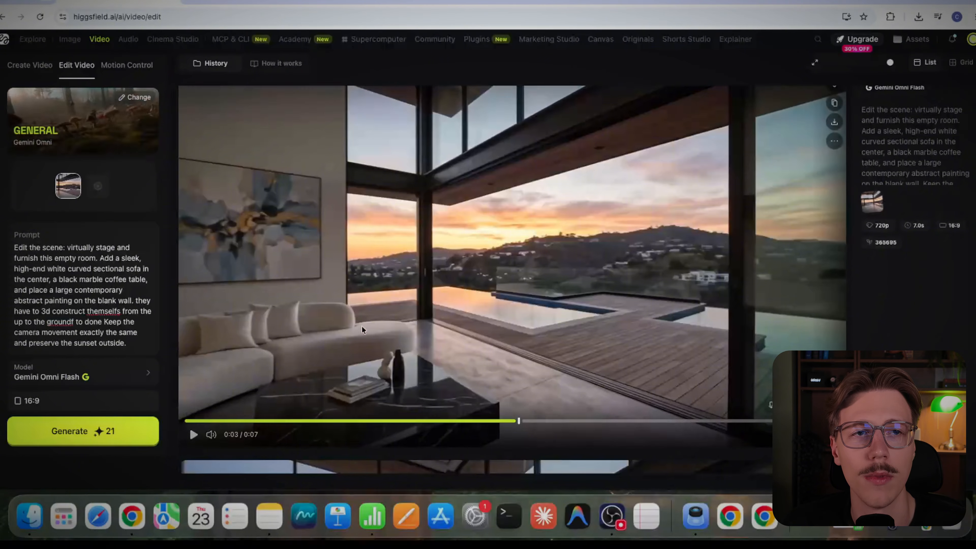
# Play the newest staged interior video, pausing to examine how the furniture constructs itself, and resume playback
pyautogui.scroll(2, 362, 327)
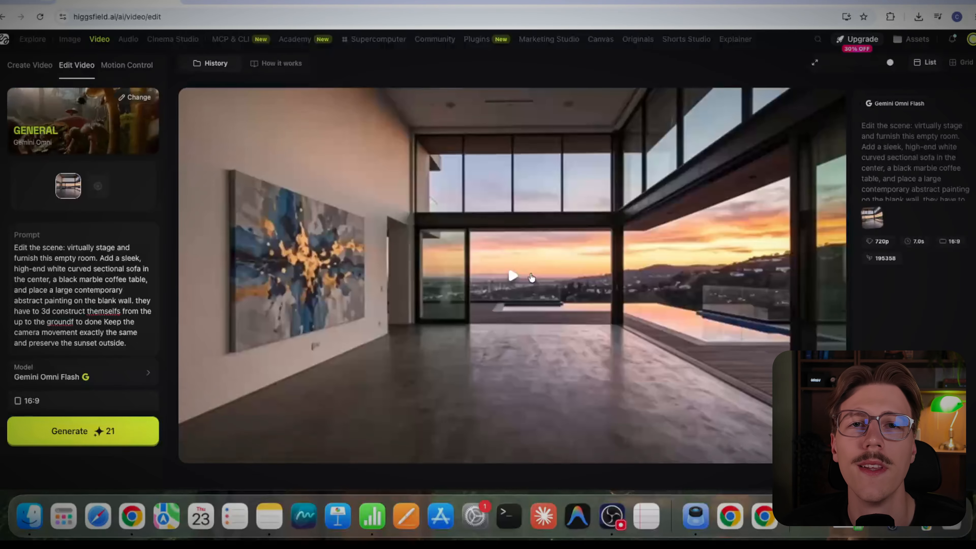
pyautogui.click(514, 276)
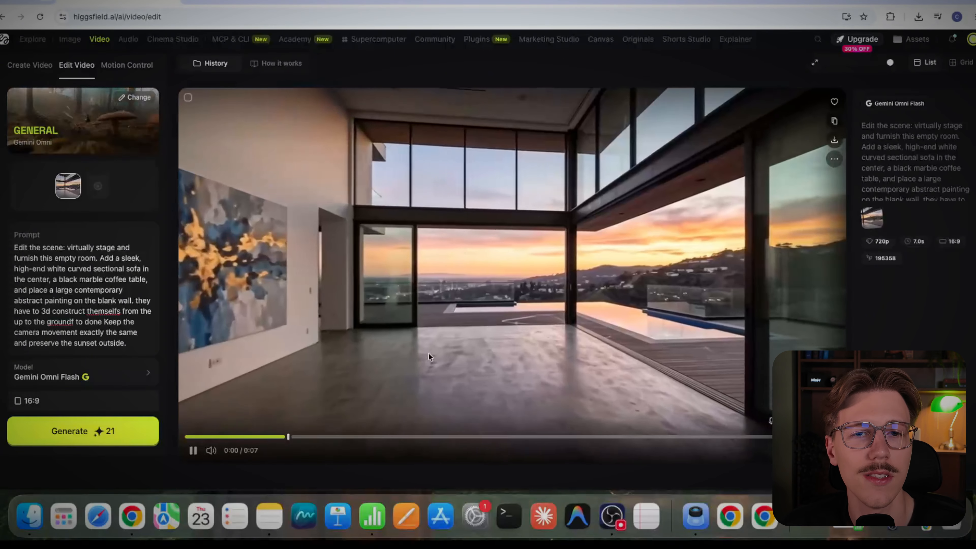
pyautogui.click(190, 450)
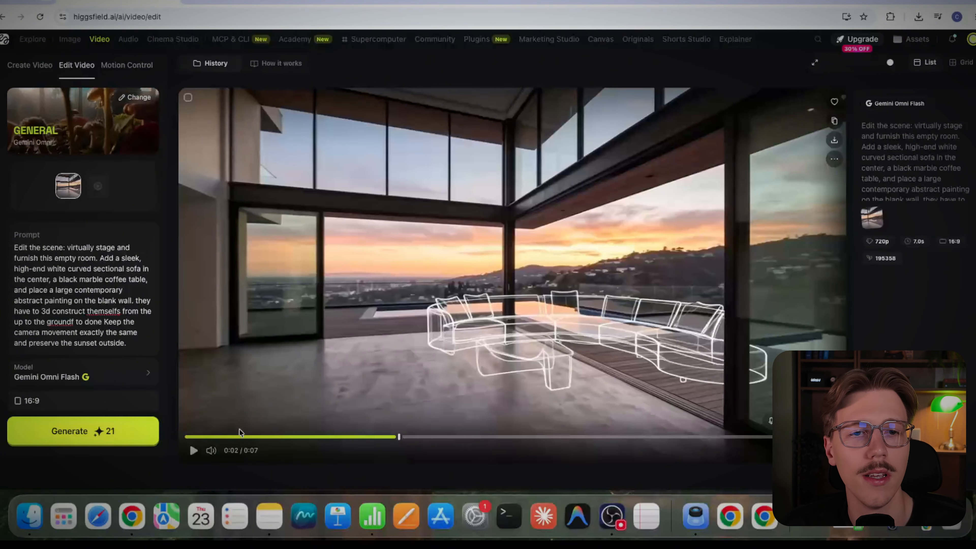
pyautogui.click(193, 450)
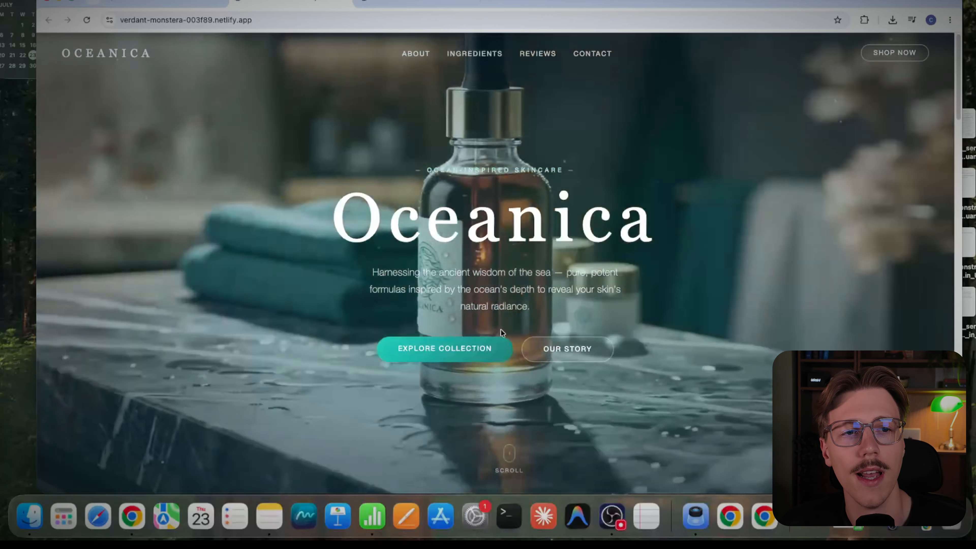
# Examine the Oceanica skincare website's opening section and its scroll-driven bottle animation
pyautogui.scroll(-5, 506, 369)
pyautogui.scroll(5, 505, 371)
pyautogui.scroll(1, 520, 251)
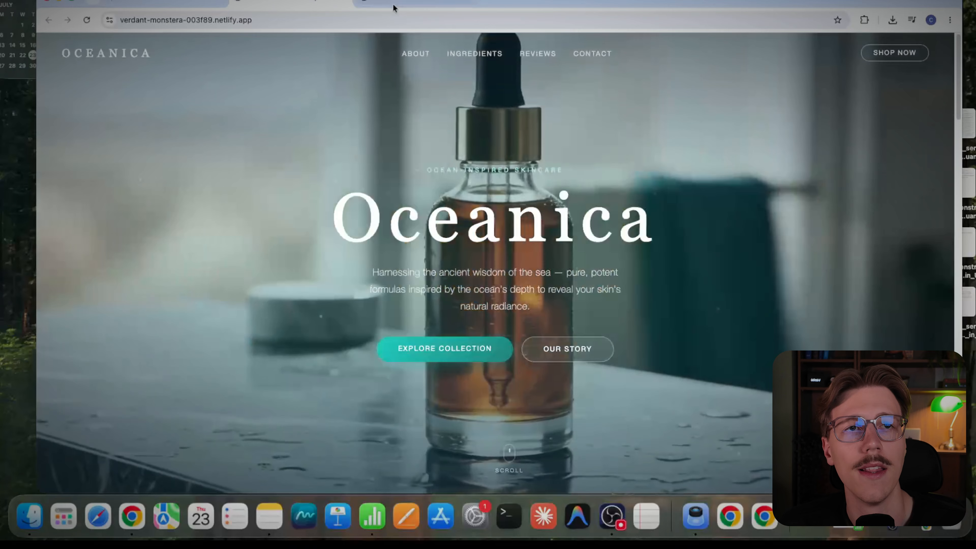
# Switch to the Caffeine coffee website and examine its scroll-driven drink animation and the section beneath it
pyautogui.click(417, 3)
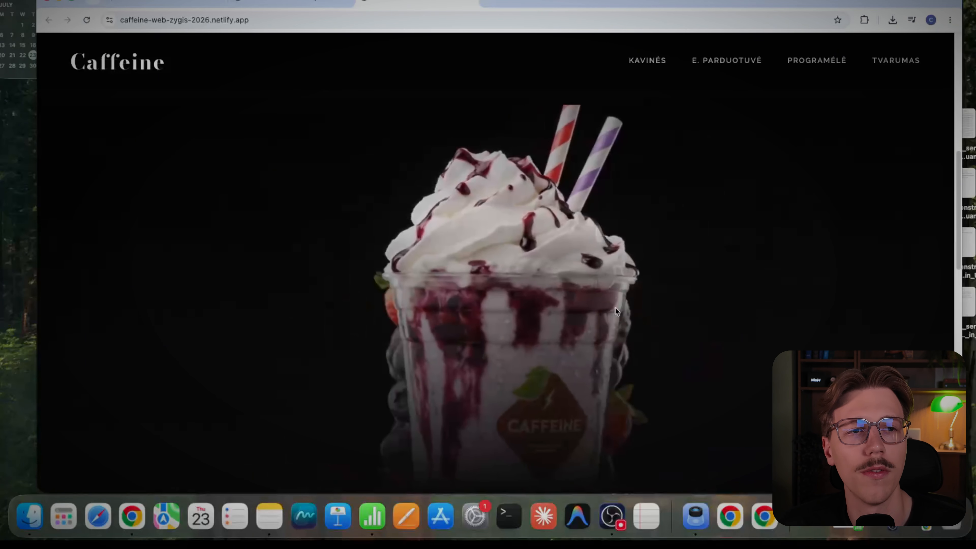
pyautogui.scroll(-4, 495, 279)
pyautogui.scroll(3, 595, 314)
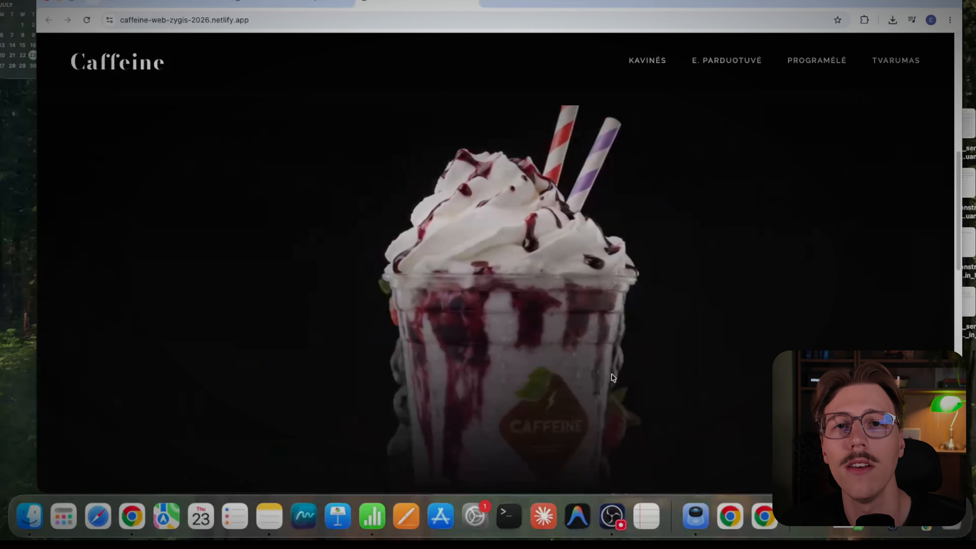
pyautogui.scroll(-10, 489, 337)
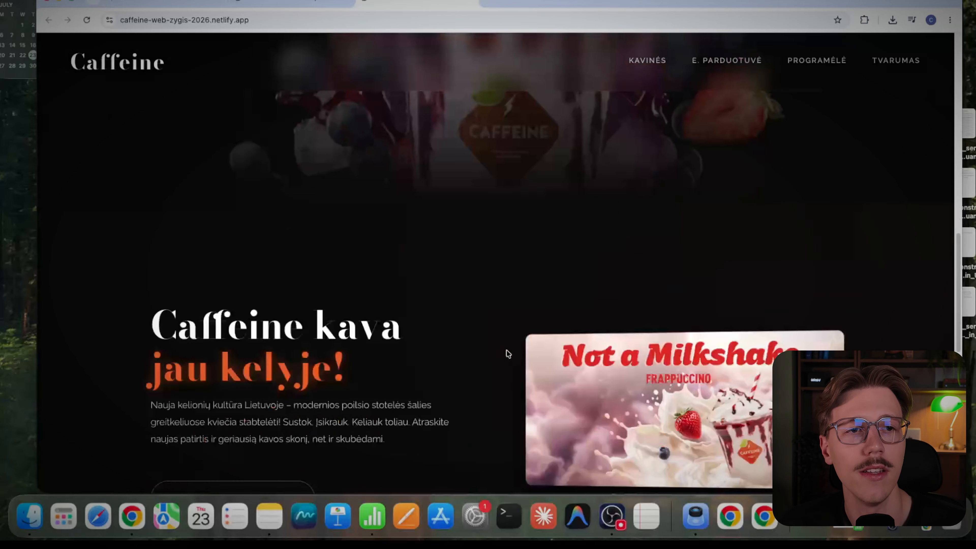
pyautogui.scroll(5, 534, 355)
pyautogui.scroll(5, 539, 357)
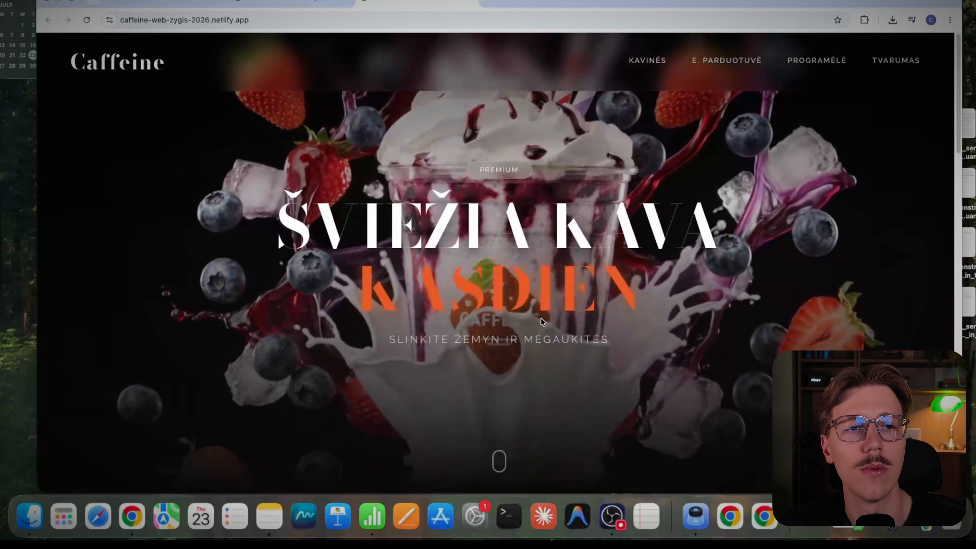
pyautogui.scroll(-5, 530, 370)
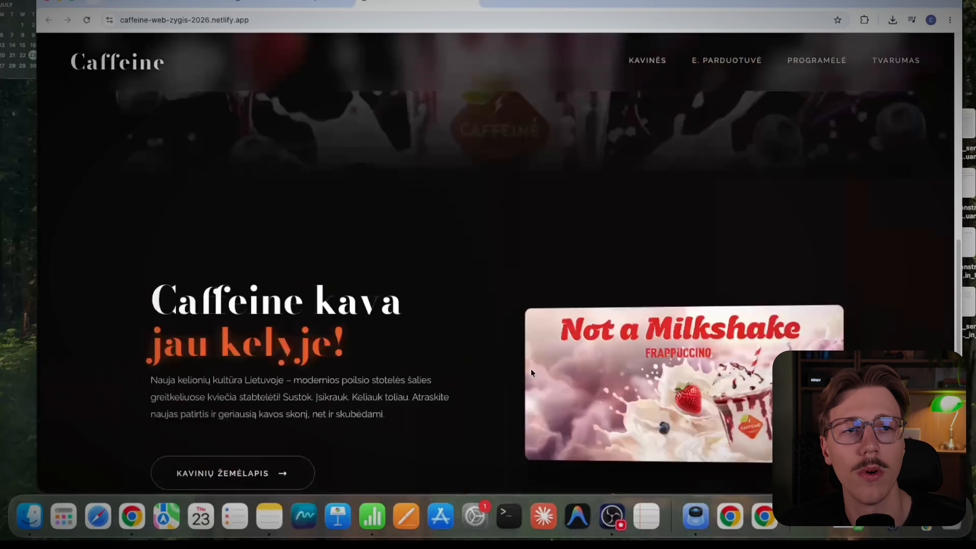